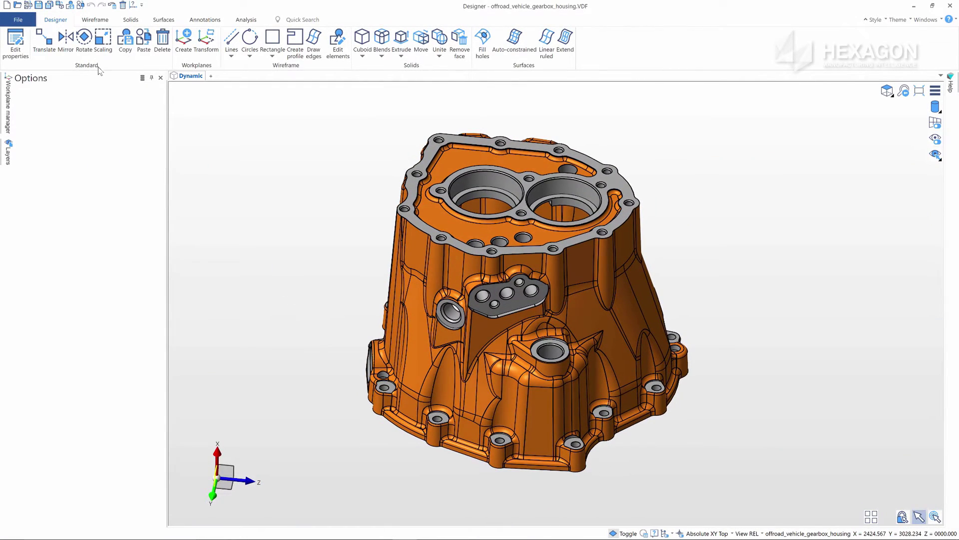
# Look over the Wireframe, Solids and Surfaces ribbon tool sets
pyautogui.click(96, 20)
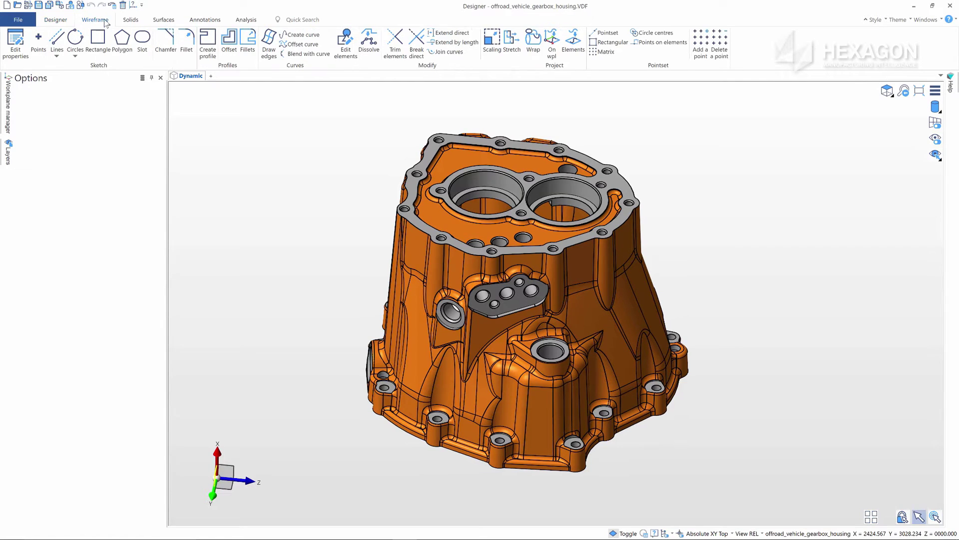
pyautogui.click(132, 22)
pyautogui.click(165, 22)
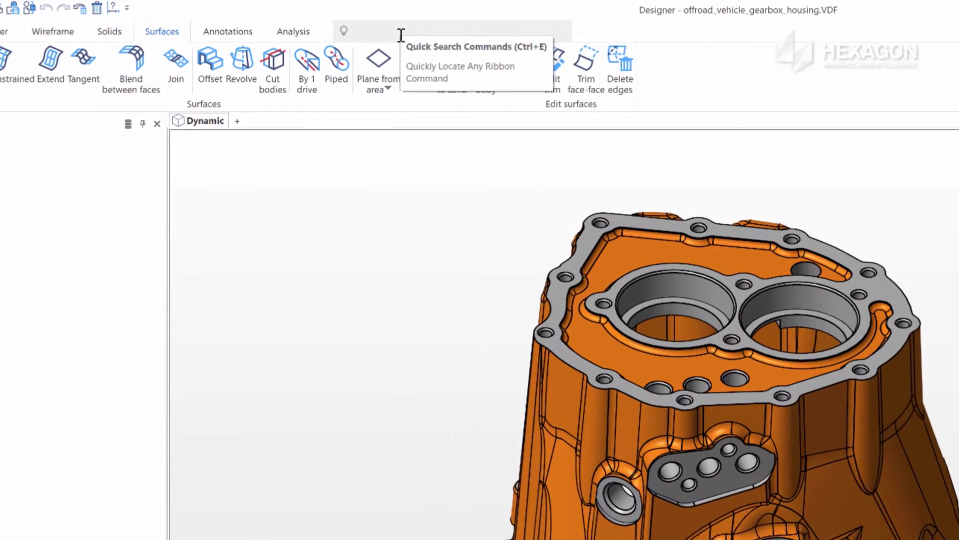
pyautogui.click(313, 20)
pyautogui.write('sh')
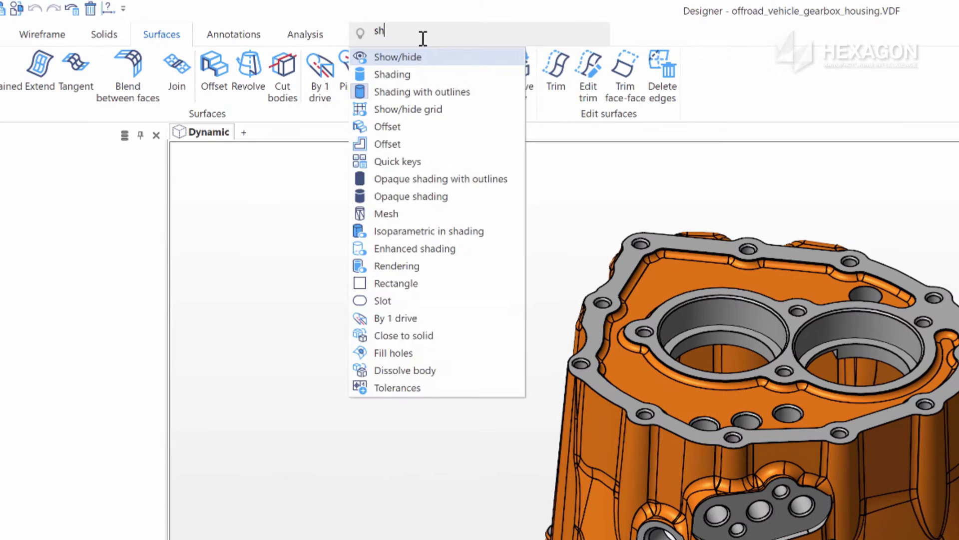
pyautogui.write('ell')
pyautogui.press('Return')
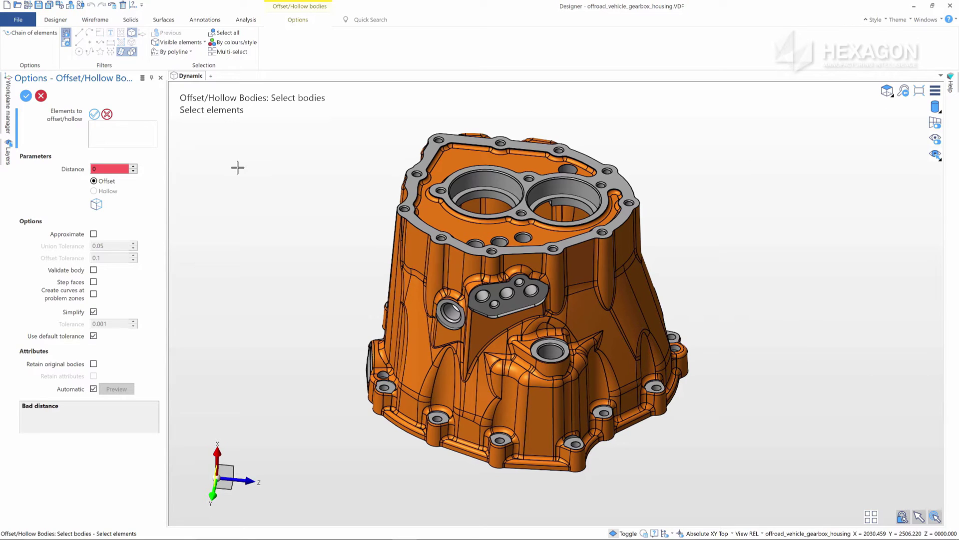
pyautogui.press('F1')
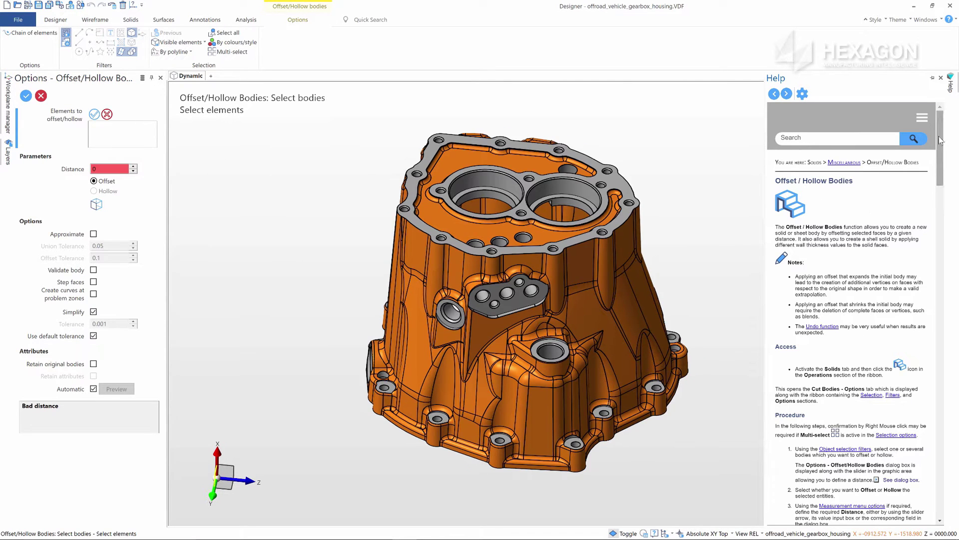
pyautogui.moveTo(941, 136); pyautogui.dragTo(951, 236)
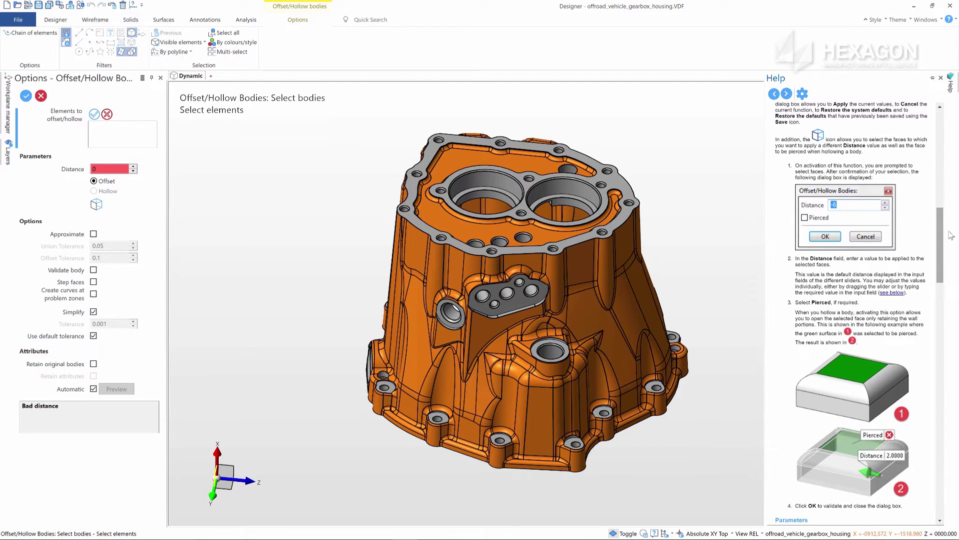
# Cancel the offset command and open Brake Caliper Assy.VDF from Recent Files
pyautogui.press('Escape')
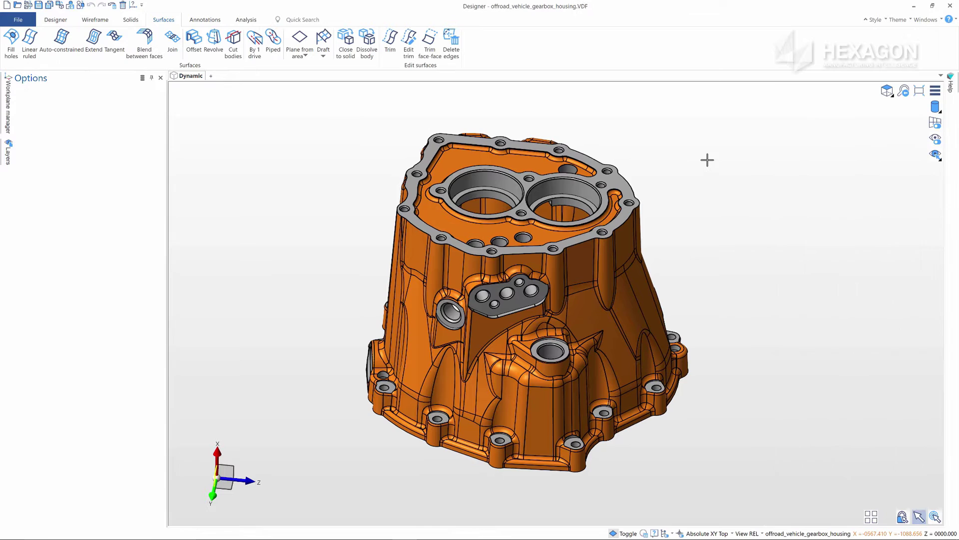
pyautogui.click(15, 21)
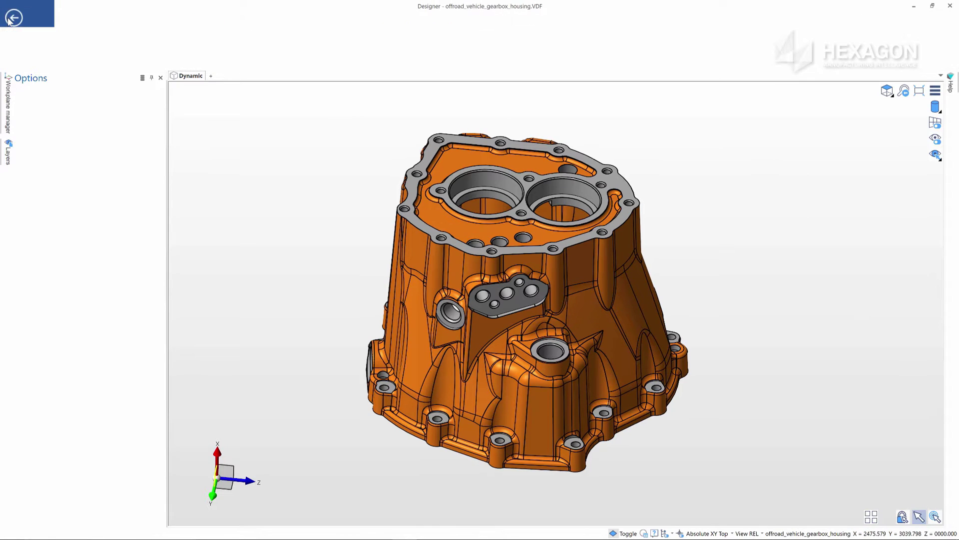
pyautogui.click(83, 137)
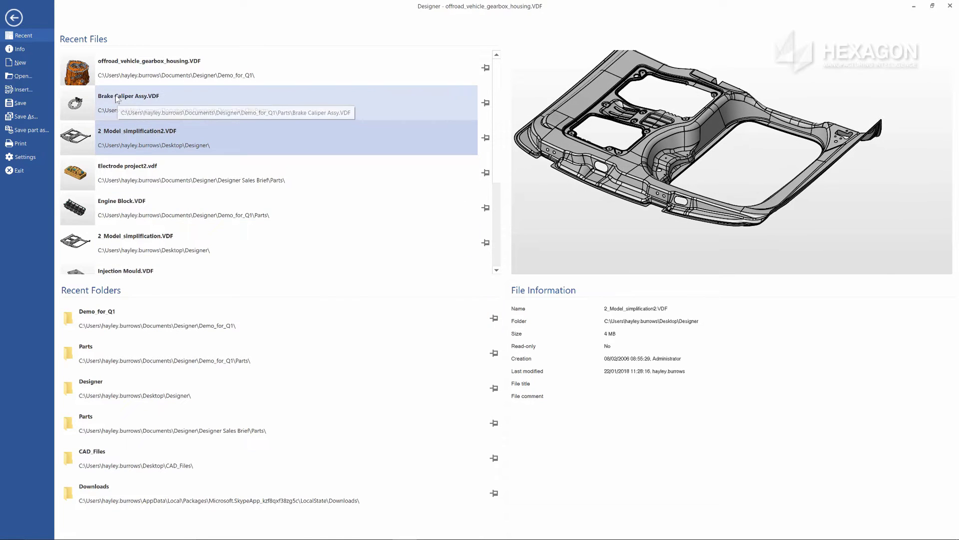
pyautogui.click(145, 98)
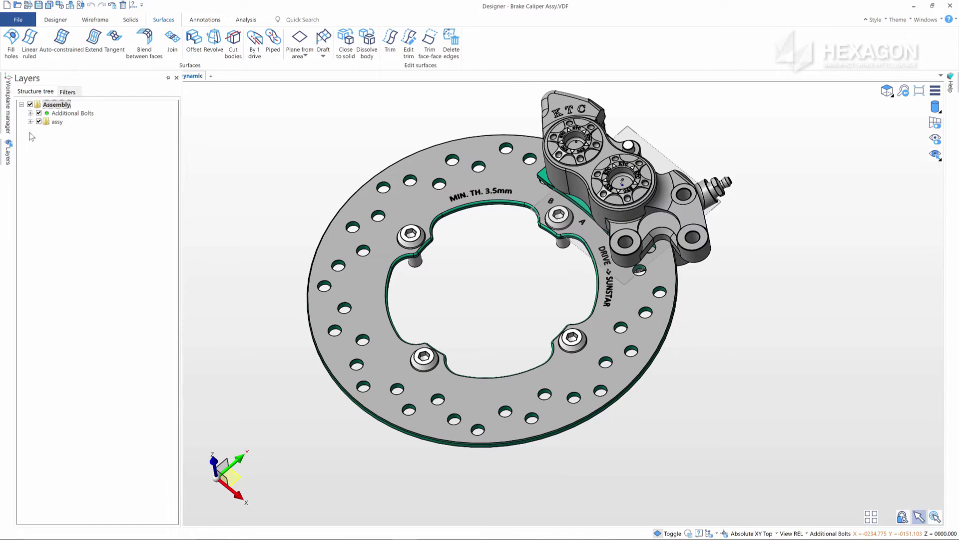
# Expand the assy node and hide the Disc and Disc Bolt parts
pyautogui.click(30, 121)
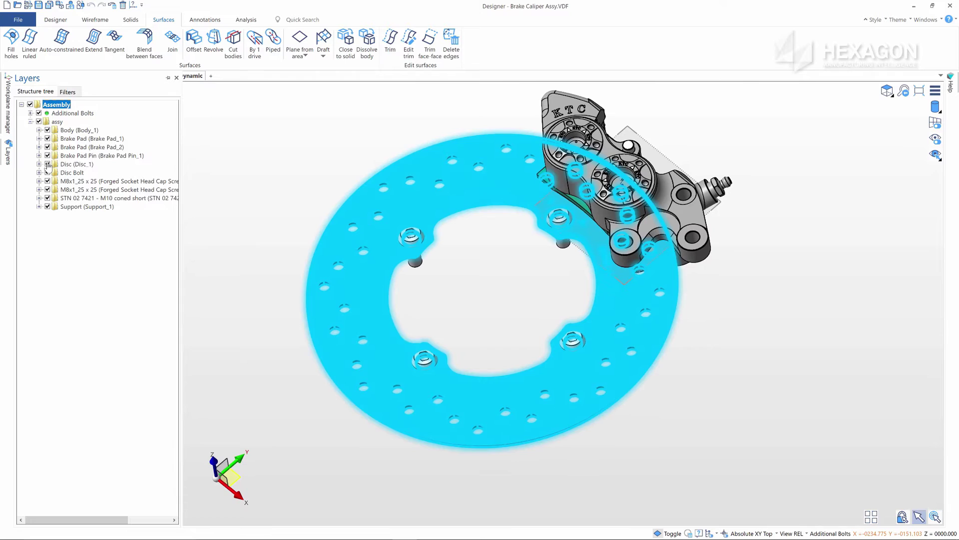
pyautogui.click(47, 164)
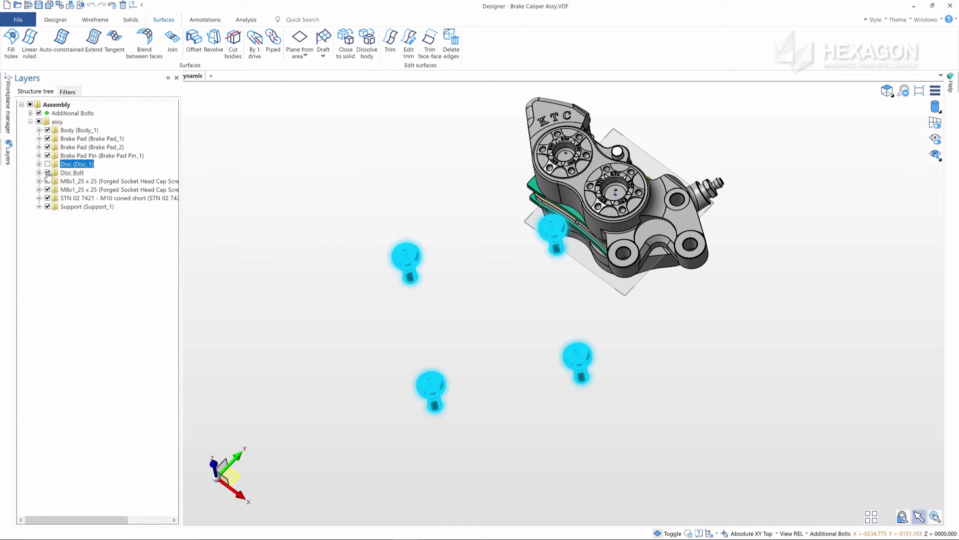
pyautogui.click(48, 173)
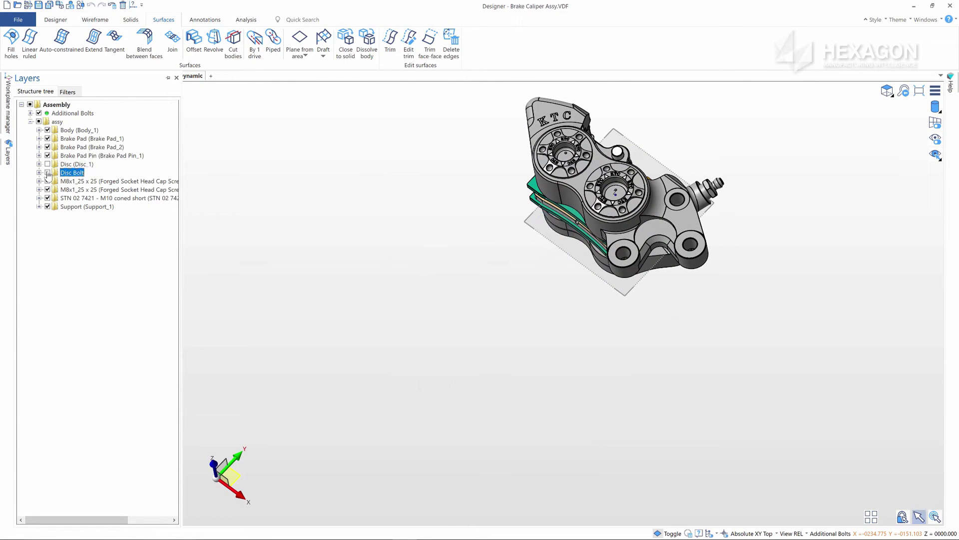
# View the caliper from Top and isometric front right, in hidden-line display
pyautogui.click(888, 107)
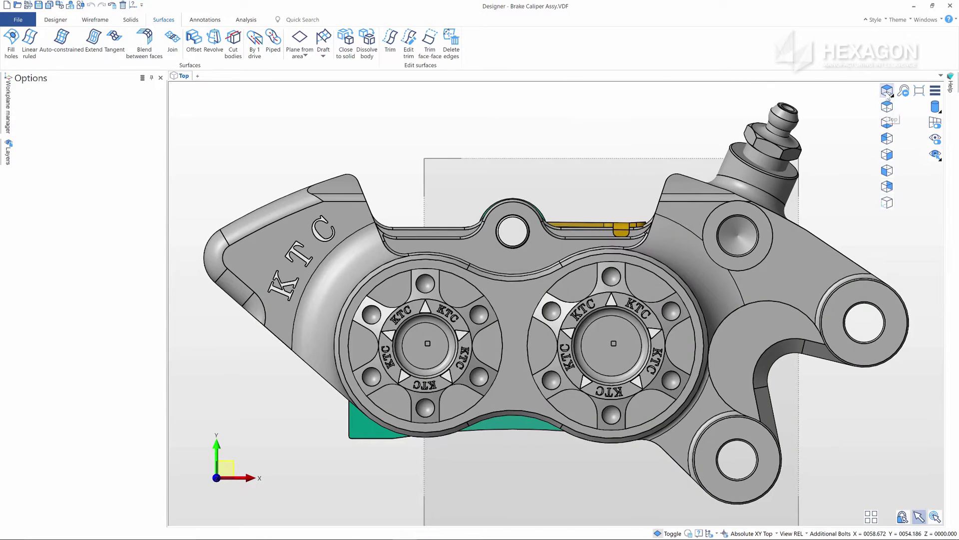
pyautogui.click(887, 203)
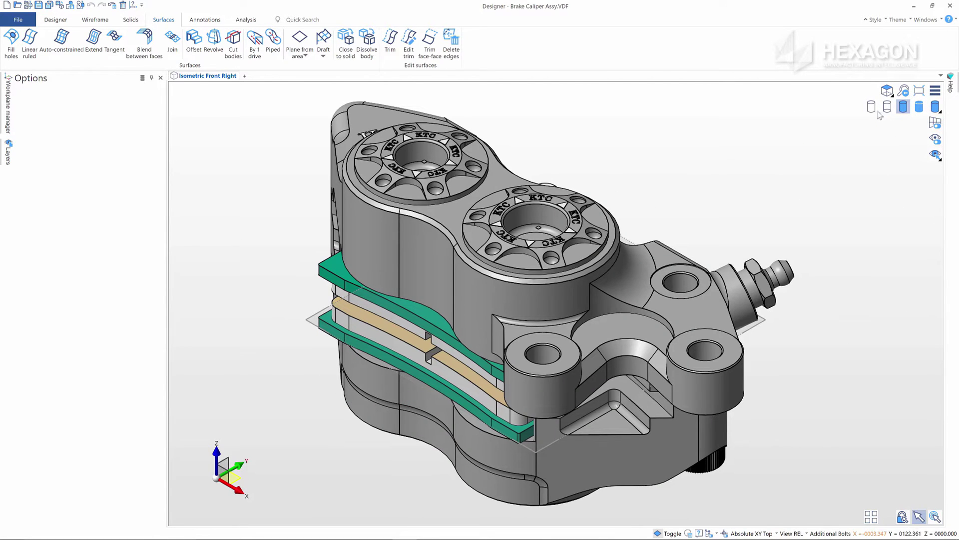
pyautogui.click(872, 107)
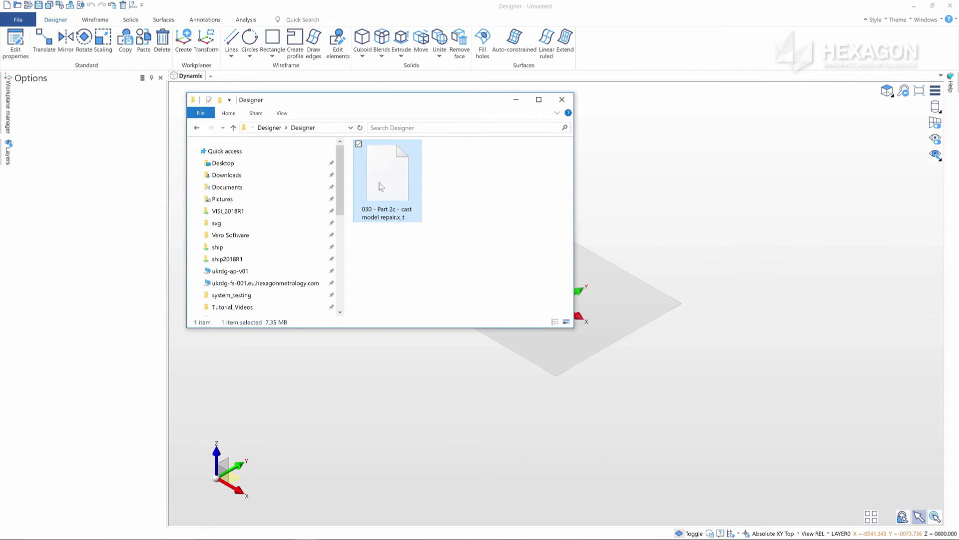
# Import the cast model repair Parasolid file and fit it in view
pyautogui.moveTo(622, 229); pyautogui.dragTo(625, 223)
pyautogui.click(330, 241)
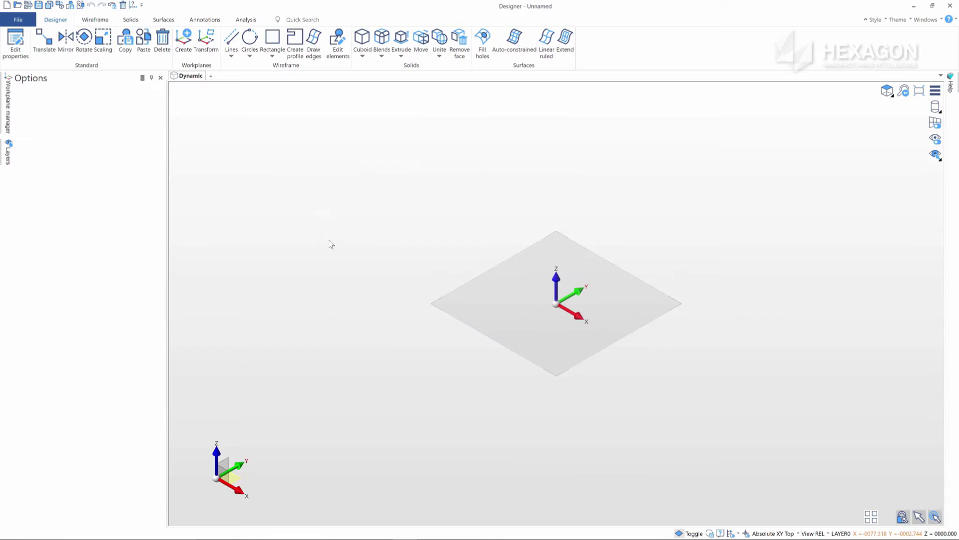
pyautogui.click(921, 91)
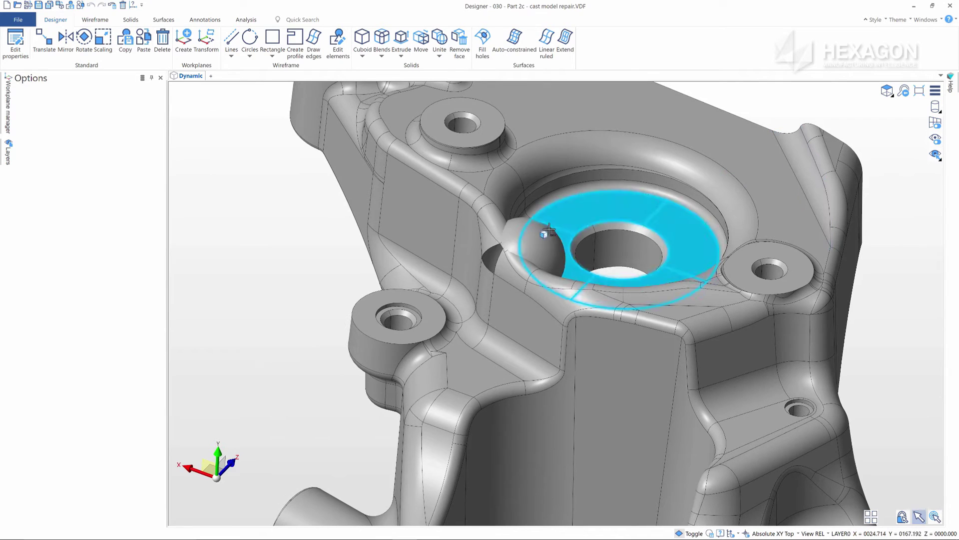
# Remove the spherical bump face and edit the surface trimmings to close it
pyautogui.click(529, 243)
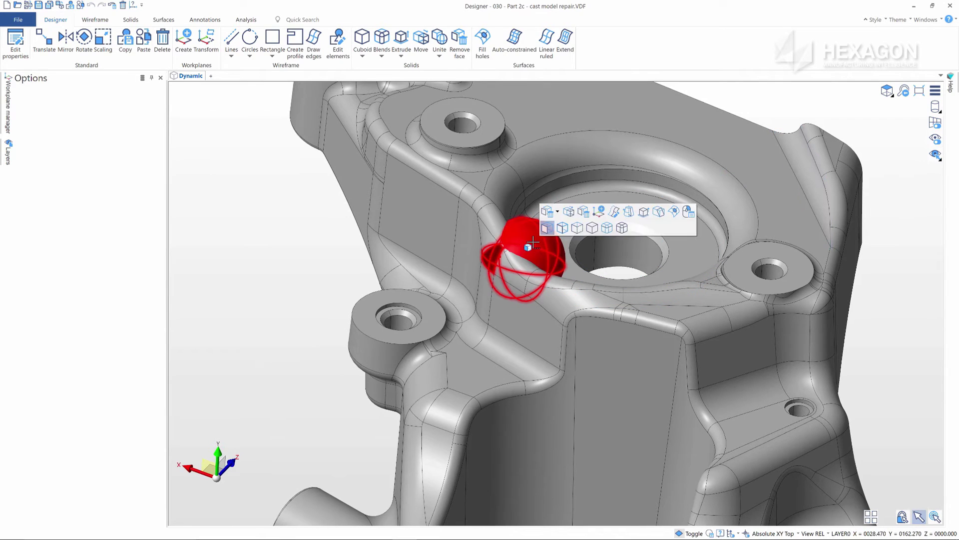
pyautogui.click(586, 211)
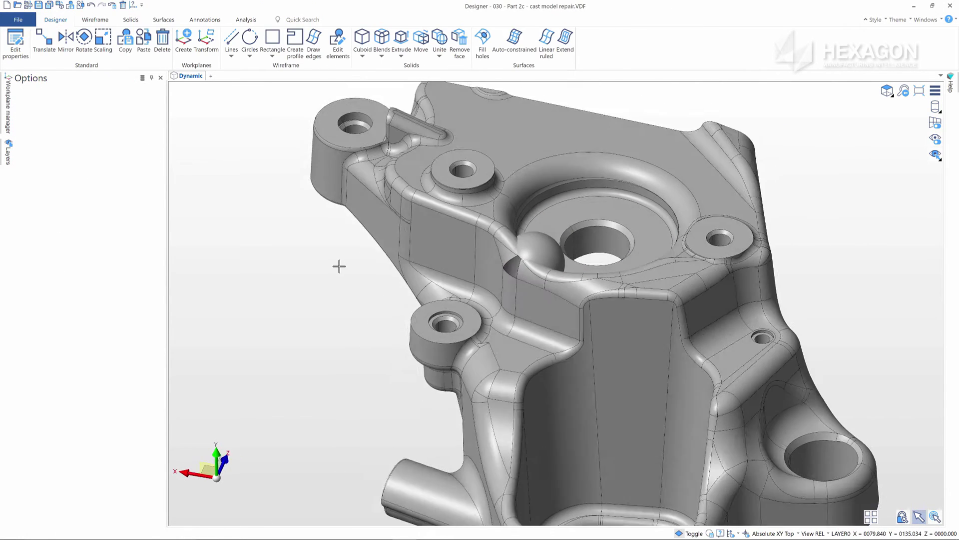
pyautogui.moveTo(339, 265); pyautogui.dragTo(250, 222, button='middle')
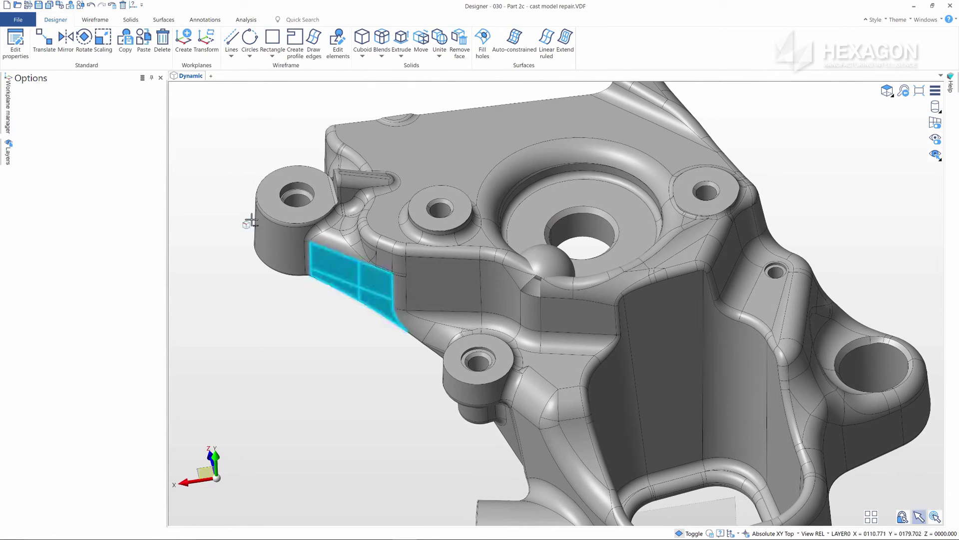
pyautogui.click(162, 20)
pyautogui.click(410, 45)
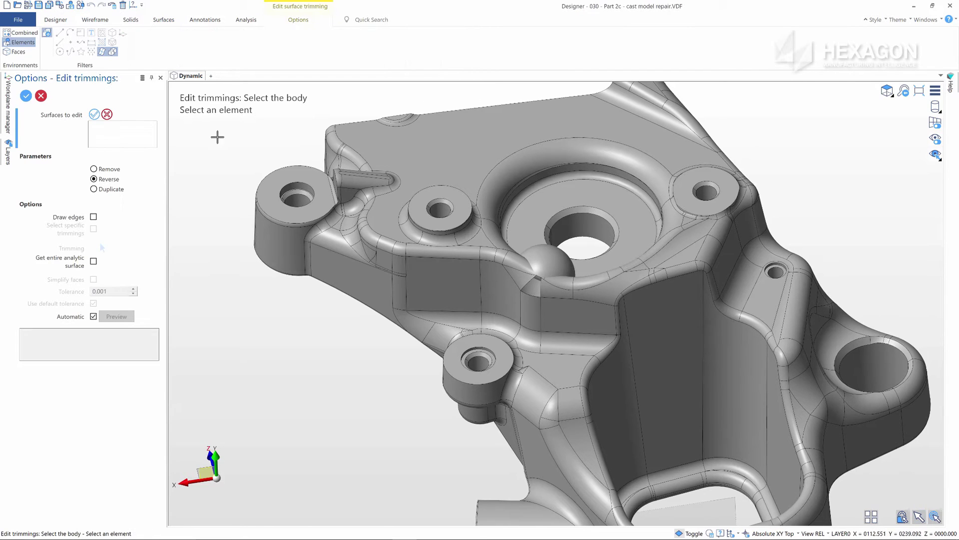
pyautogui.moveTo(552, 260); pyautogui.dragTo(379, 369, button='middle')
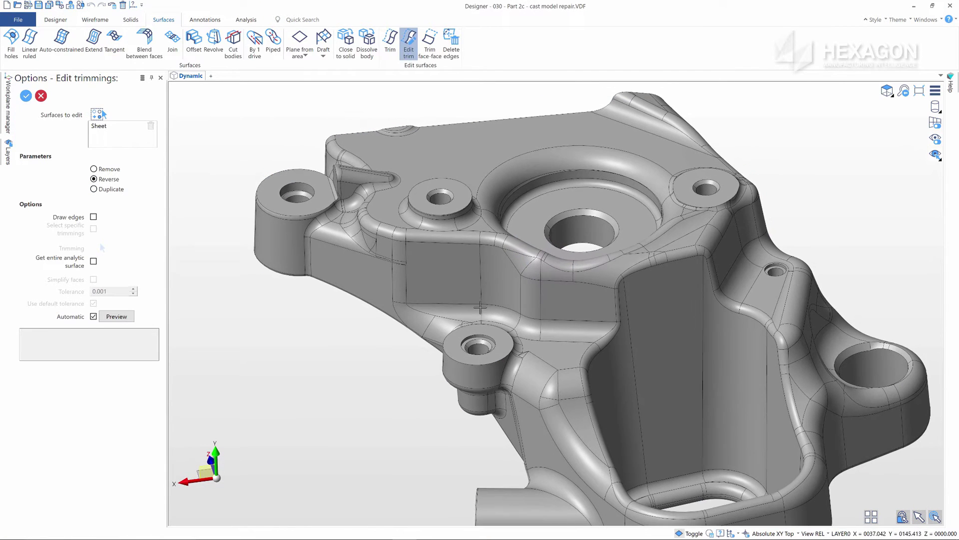
# Unite the bodies using the cast part as the target body
pyautogui.press('Escape')
pyautogui.click(133, 21)
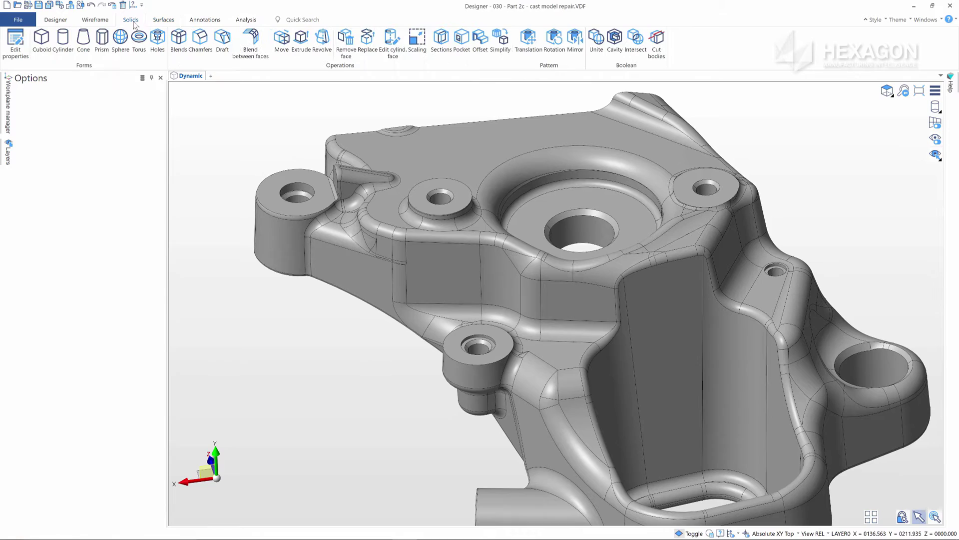
pyautogui.click(596, 39)
pyautogui.click(531, 271)
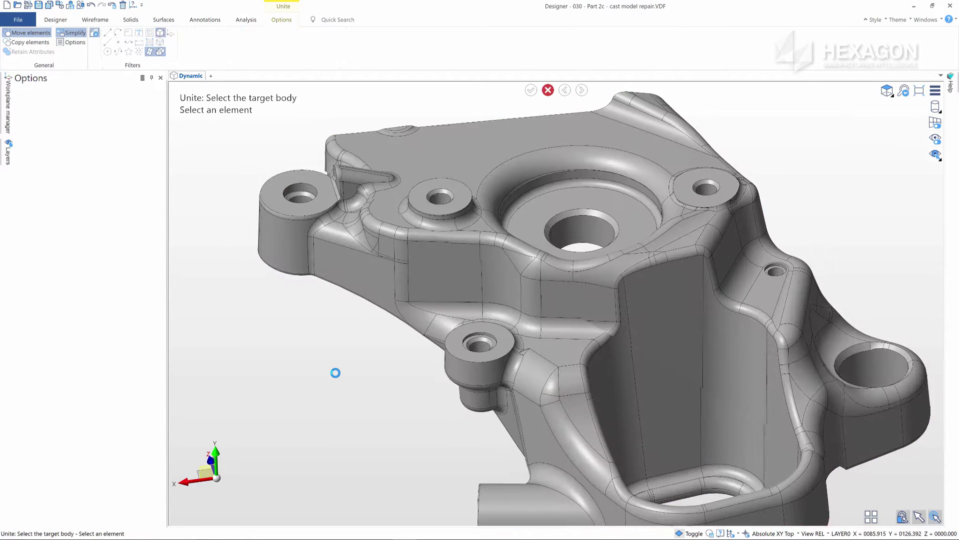
pyautogui.press('Escape')
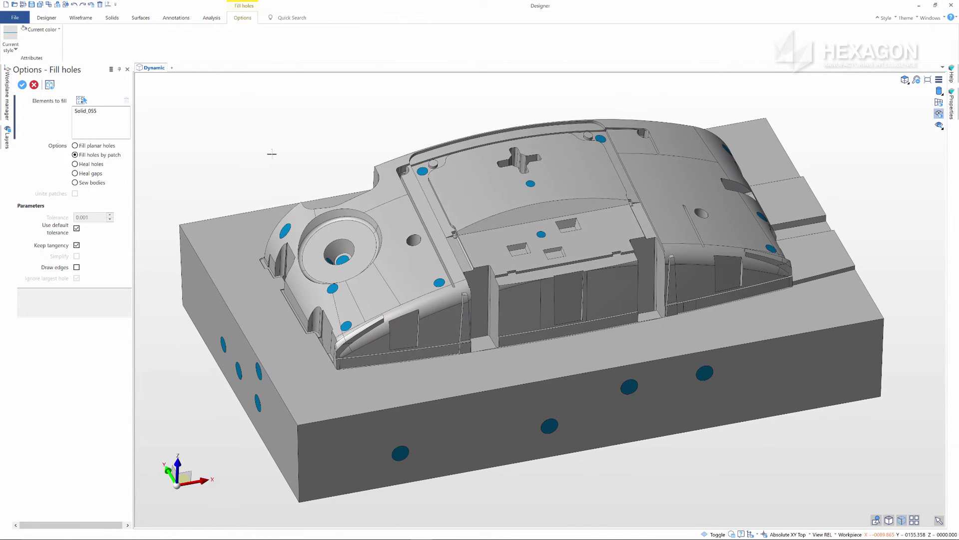
# Patch the cross-shaped hole, the large round hole and the front-end holes
pyautogui.click(521, 159)
pyautogui.click(307, 204)
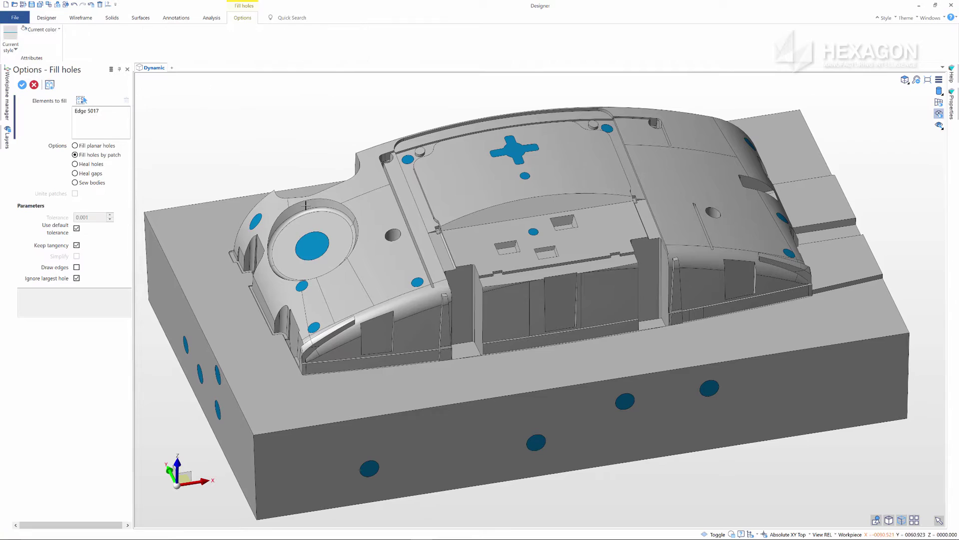
pyautogui.click(387, 231)
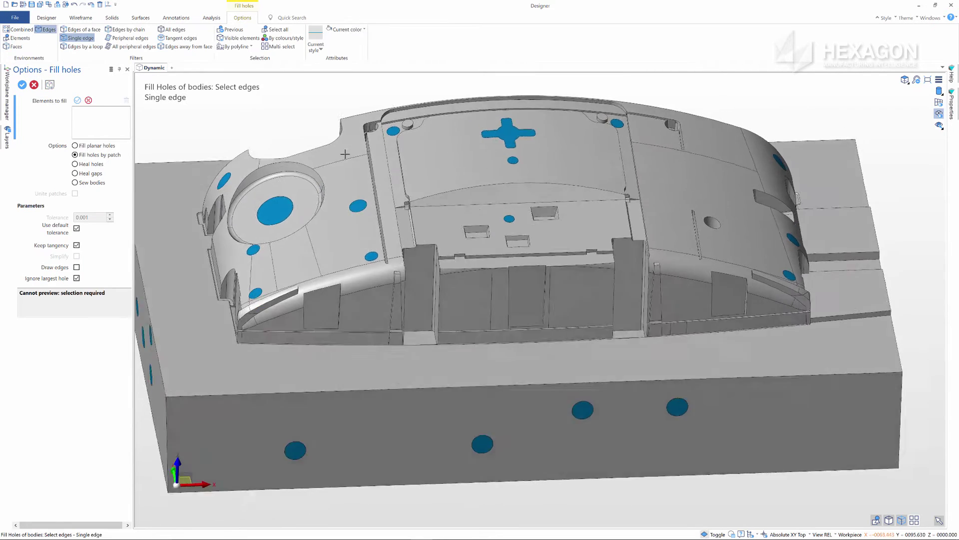
pyautogui.moveTo(346, 154); pyautogui.dragTo(532, 298, button='middle')
pyautogui.click(533, 298)
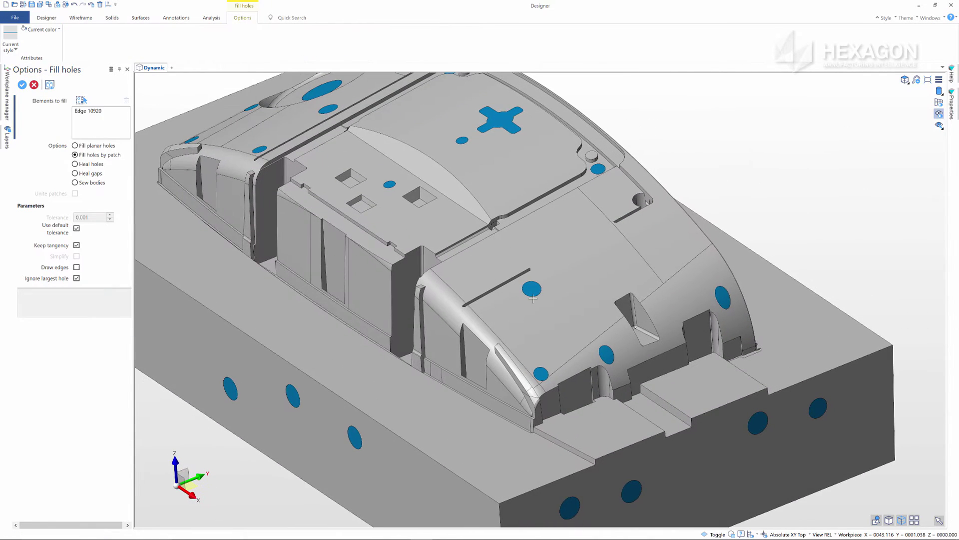
# Select all connected edges around the irregular hole
pyautogui.click(83, 100)
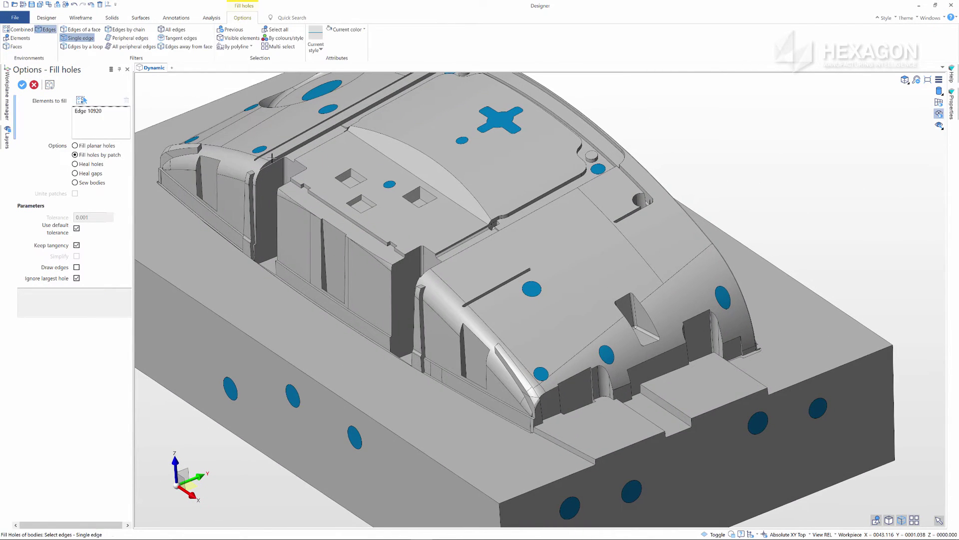
pyautogui.rightClick(633, 333)
pyautogui.moveTo(633, 333); pyautogui.dragTo(872, 371, button='middle')
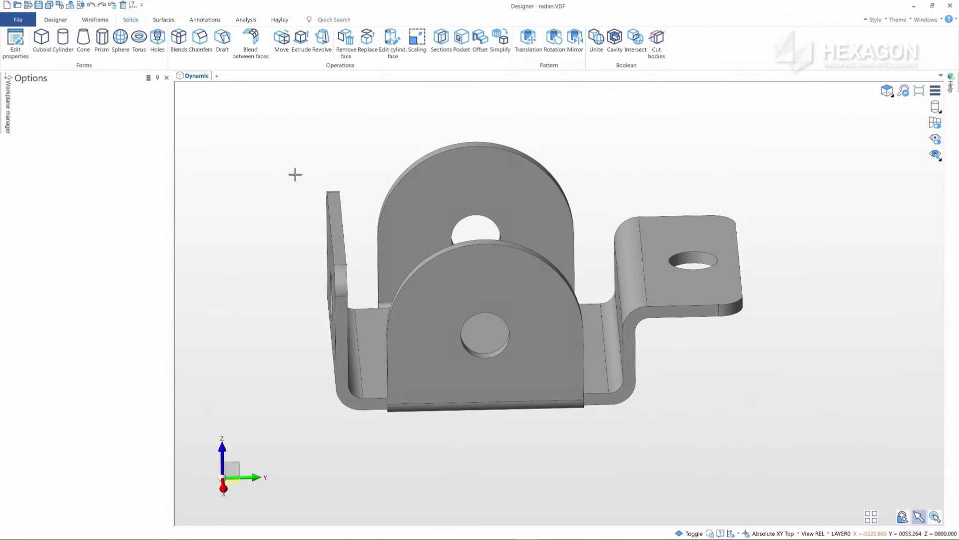
# Move the right flange faces outward along Y by a two-point distance
pyautogui.click(281, 41)
pyautogui.moveTo(629, 175); pyautogui.dragTo(797, 410)
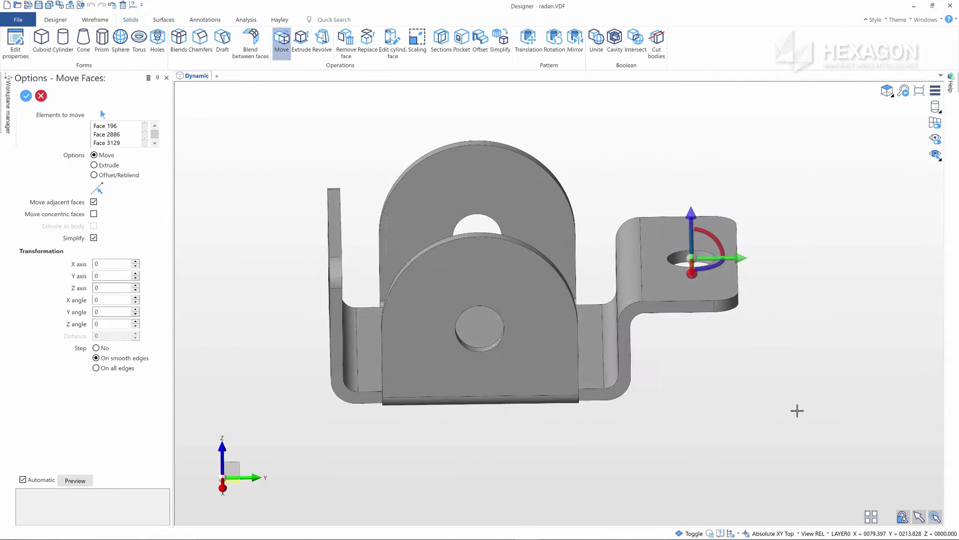
pyautogui.moveTo(797, 411); pyautogui.dragTo(792, 399, button='middle')
pyautogui.moveTo(738, 270); pyautogui.dragTo(836, 276)
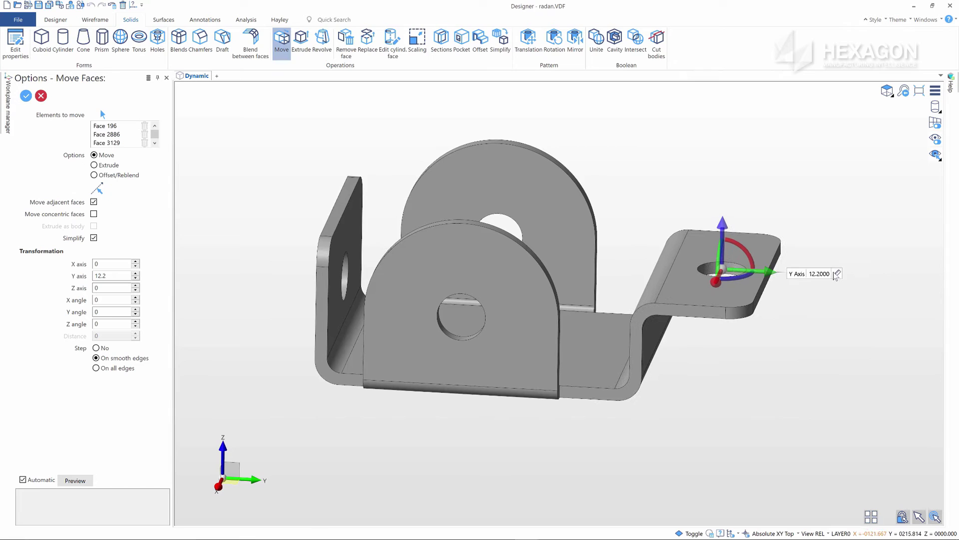
pyautogui.click(838, 273)
pyautogui.moveTo(837, 274); pyautogui.dragTo(558, 413, button='middle')
pyautogui.click(537, 389)
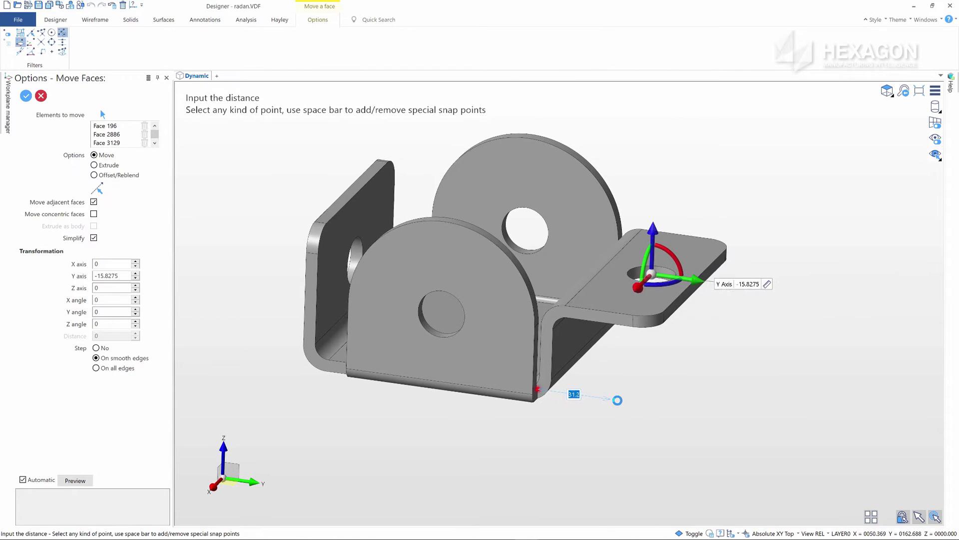
pyautogui.moveTo(616, 399); pyautogui.dragTo(712, 414, button='middle')
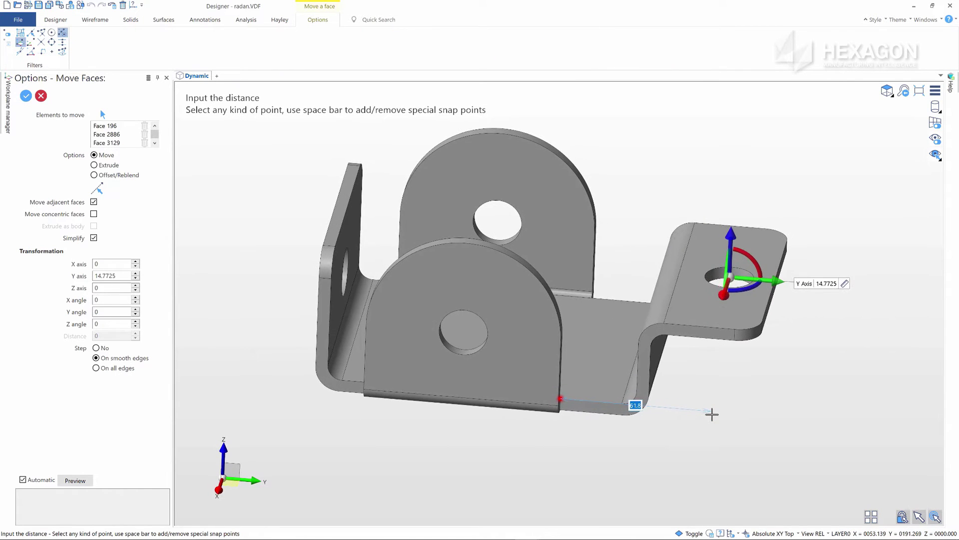
pyautogui.click(711, 414)
pyautogui.press('Return')
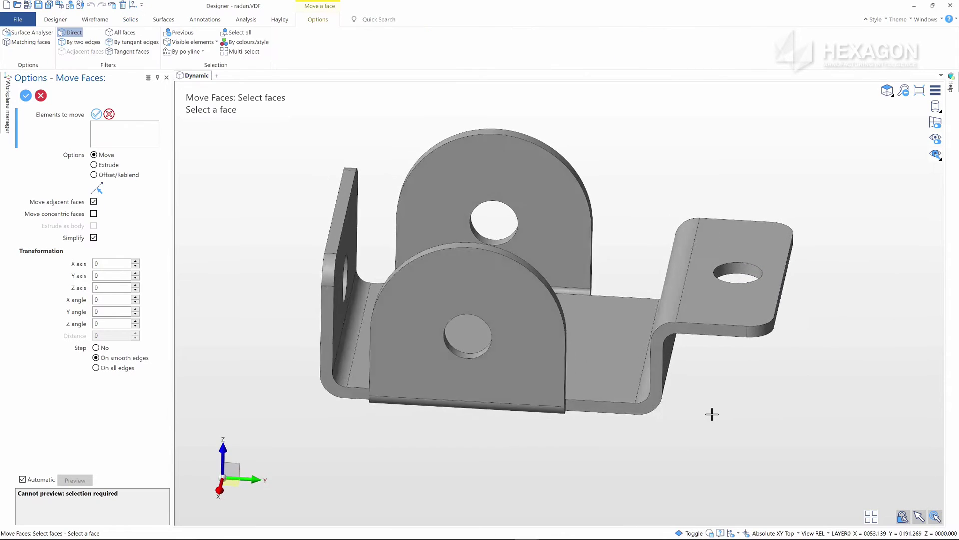
# Slide the rear plate hole along Y using a picked-point distance
pyautogui.moveTo(712, 413); pyautogui.dragTo(443, 349, button='middle')
pyautogui.click(442, 345)
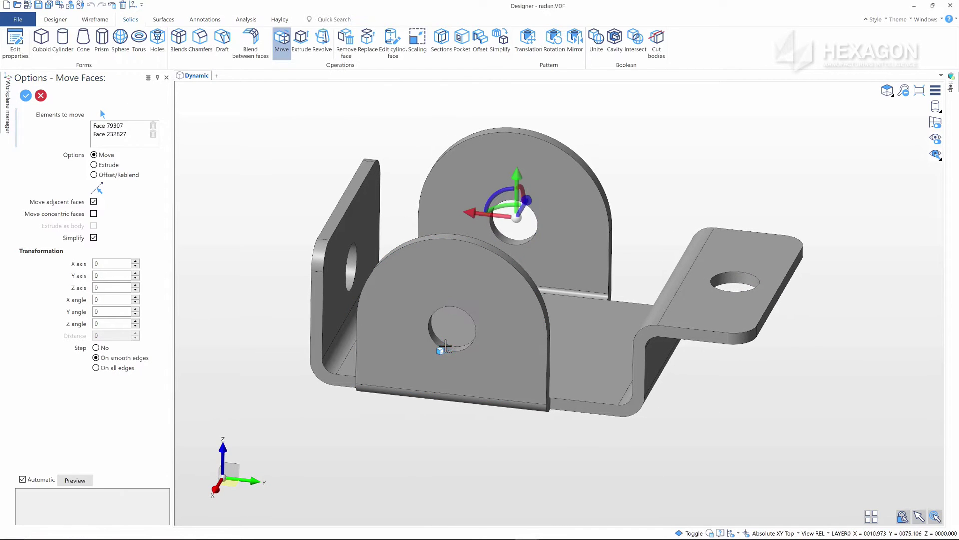
pyautogui.moveTo(524, 188); pyautogui.dragTo(534, 180, button='middle')
pyautogui.moveTo(535, 179); pyautogui.dragTo(518, 187)
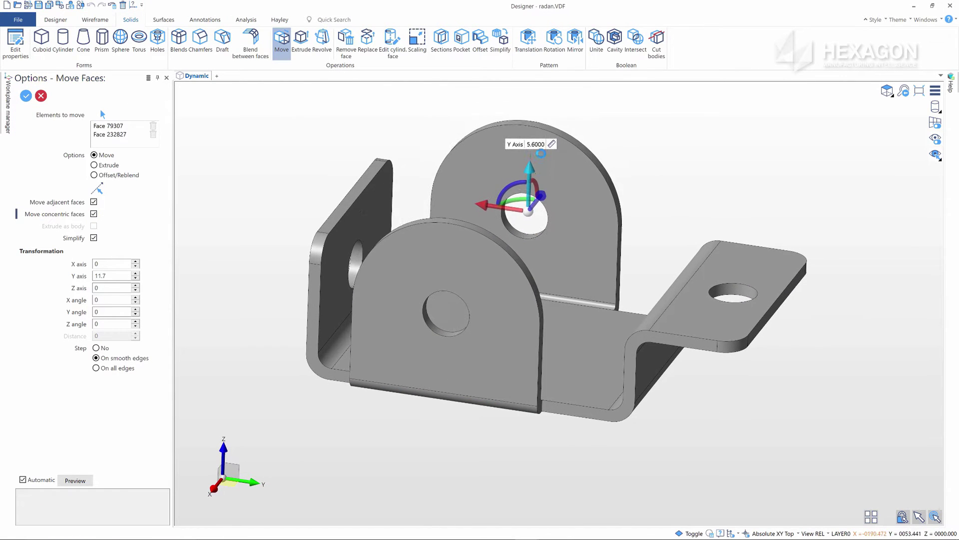
pyautogui.rightClick(510, 131)
pyautogui.click(558, 240)
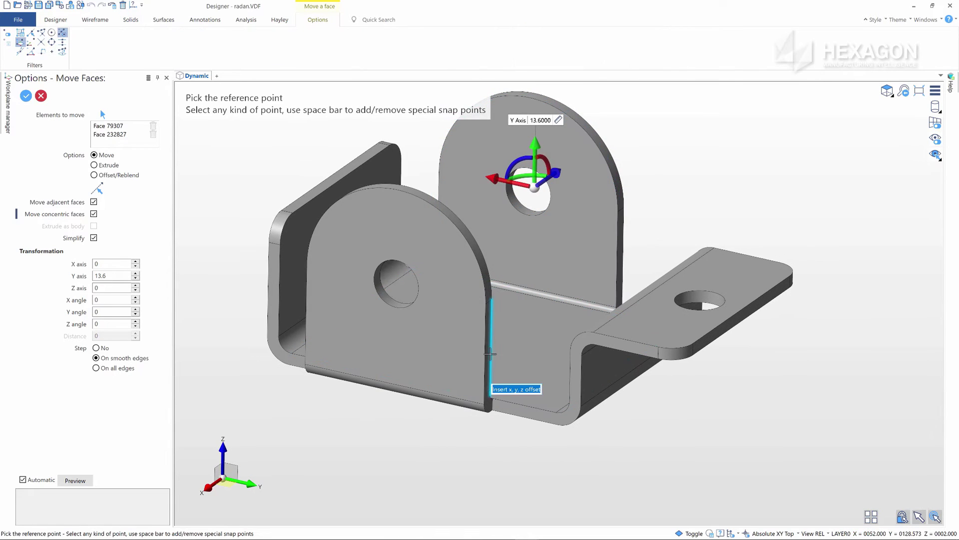
pyautogui.click(488, 396)
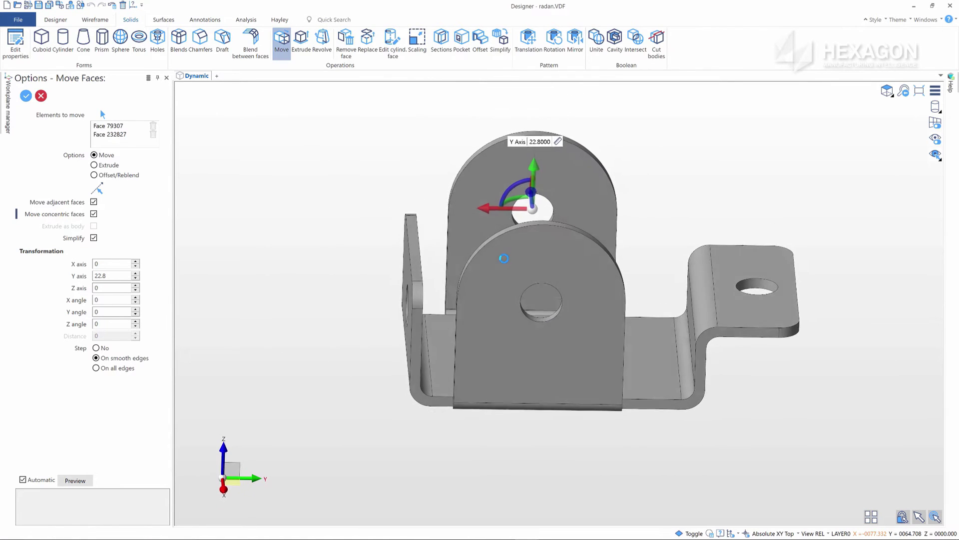
pyautogui.press('Return')
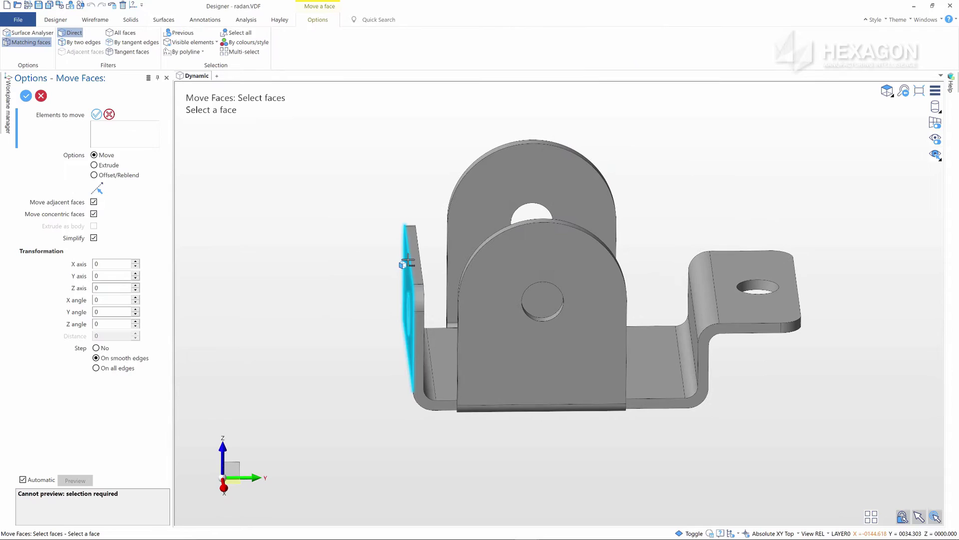
# Move the left flange in Z by two points and shift its hole along Y
pyautogui.click(409, 319)
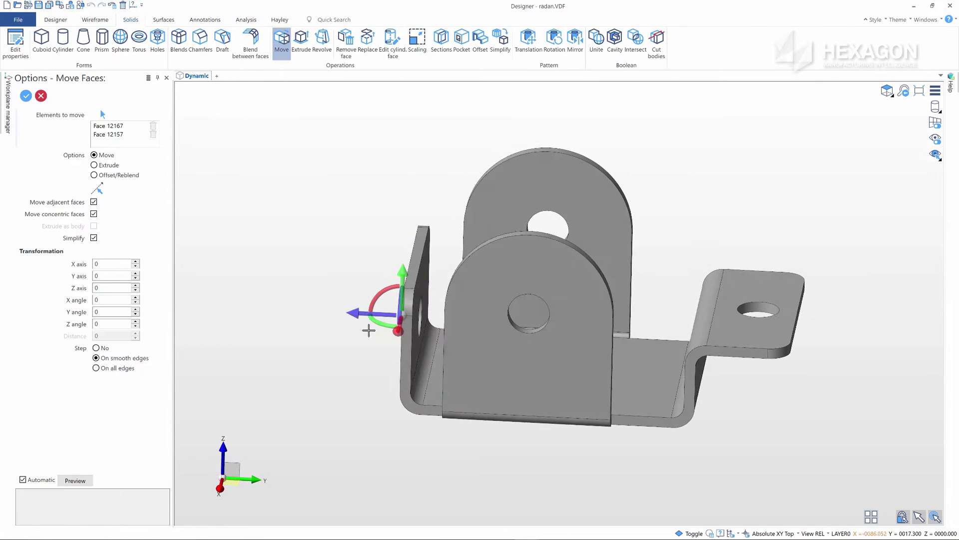
pyautogui.click(327, 319)
pyautogui.click(353, 339)
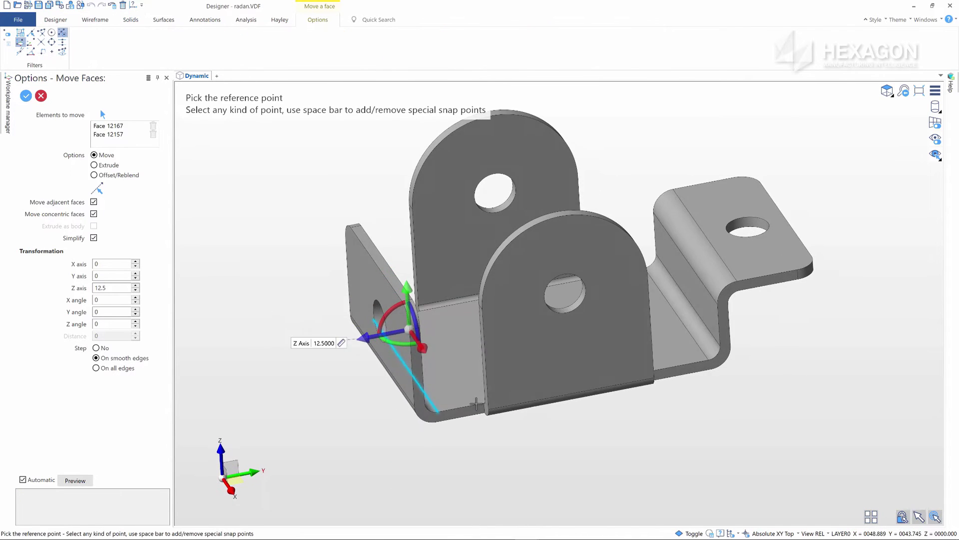
pyautogui.click(445, 411)
pyautogui.click(445, 409)
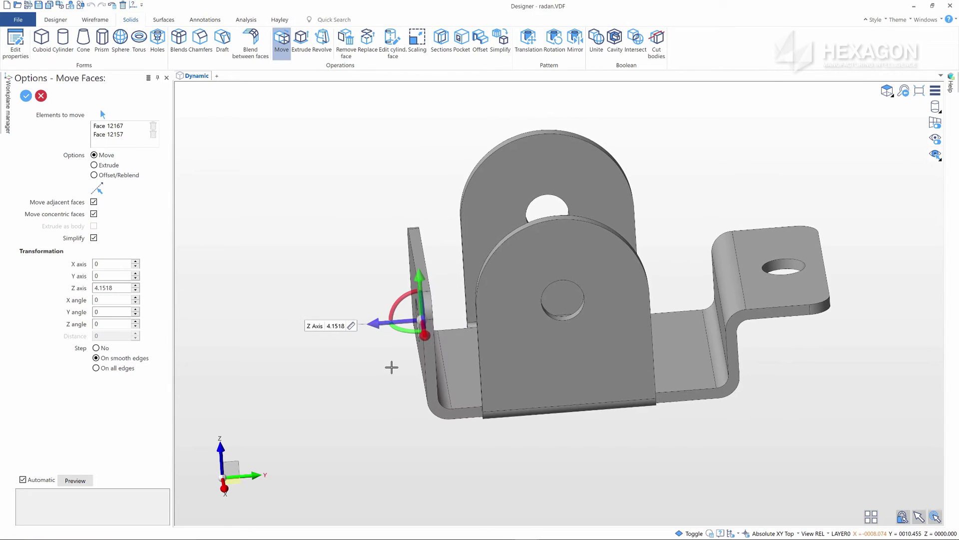
pyautogui.click(351, 271)
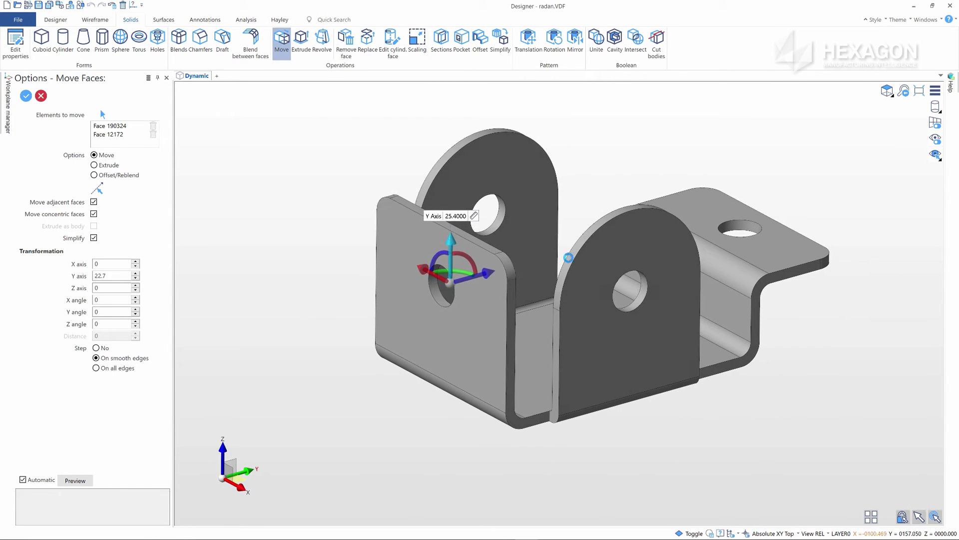
pyautogui.moveTo(569, 258); pyautogui.dragTo(458, 259, button='middle')
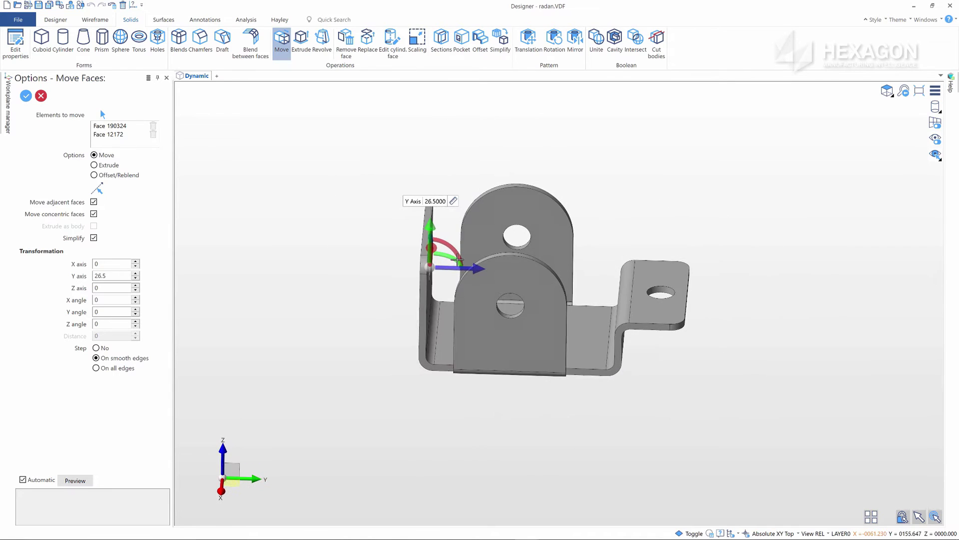
pyautogui.press('Return')
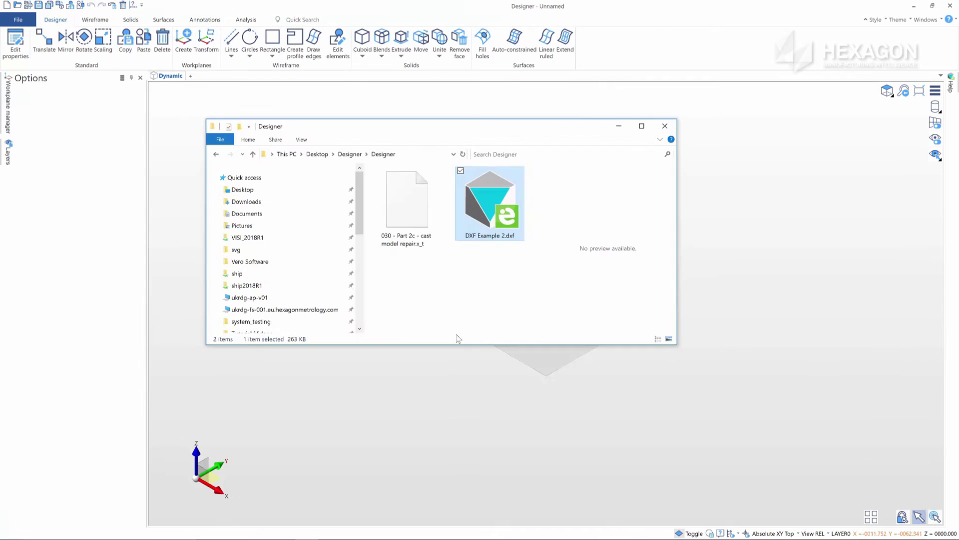
# Import DXF Example 2 and view it from the top
pyautogui.moveTo(741, 216); pyautogui.dragTo(740, 217)
pyautogui.click(600, 483)
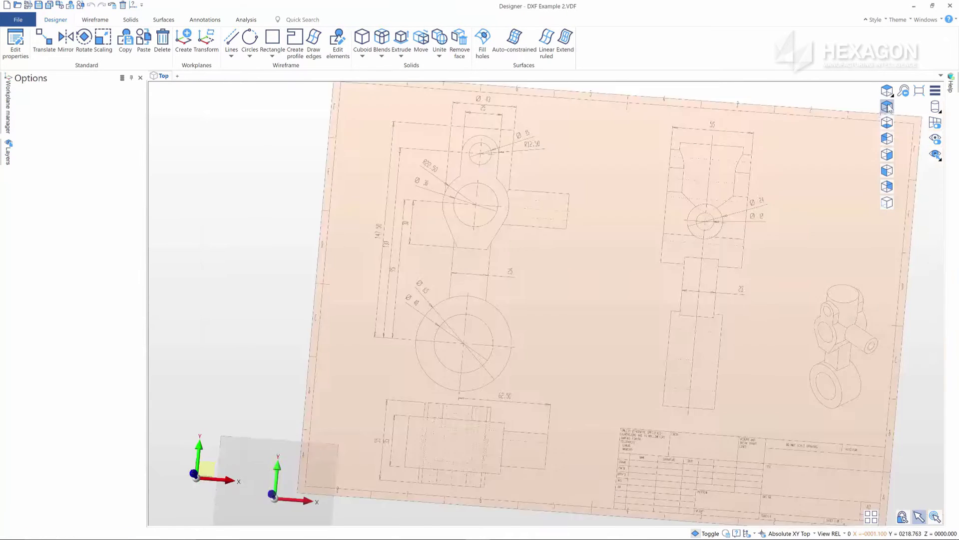
pyautogui.click(887, 107)
# Hide the 0, Dimensions and FORMAT layers and select the Assembly group
pyautogui.click(8, 157)
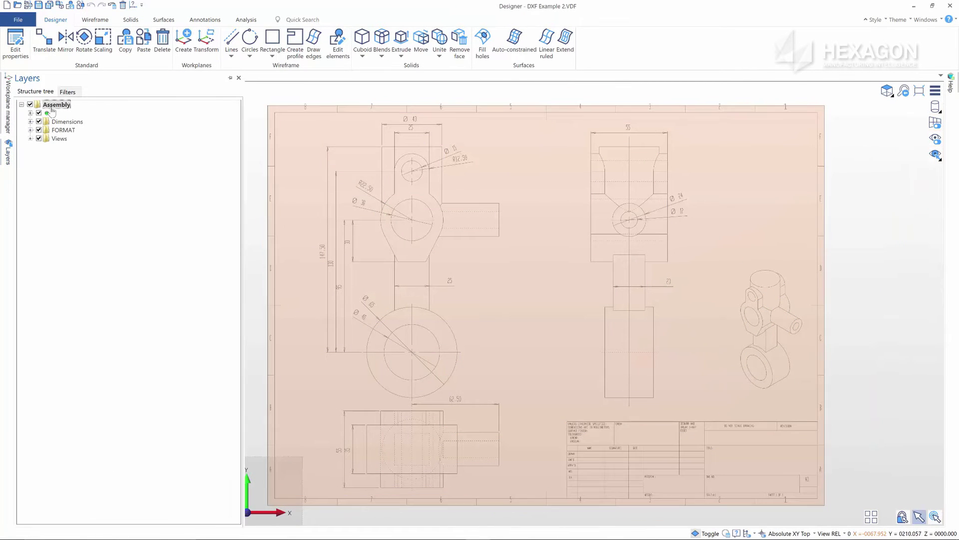
pyautogui.click(38, 113)
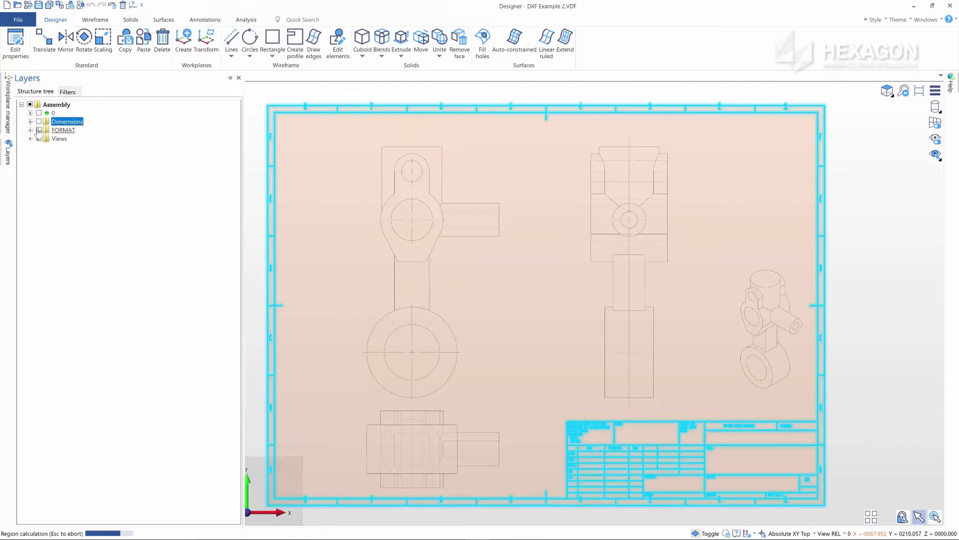
pyautogui.click(38, 130)
pyautogui.click(57, 105)
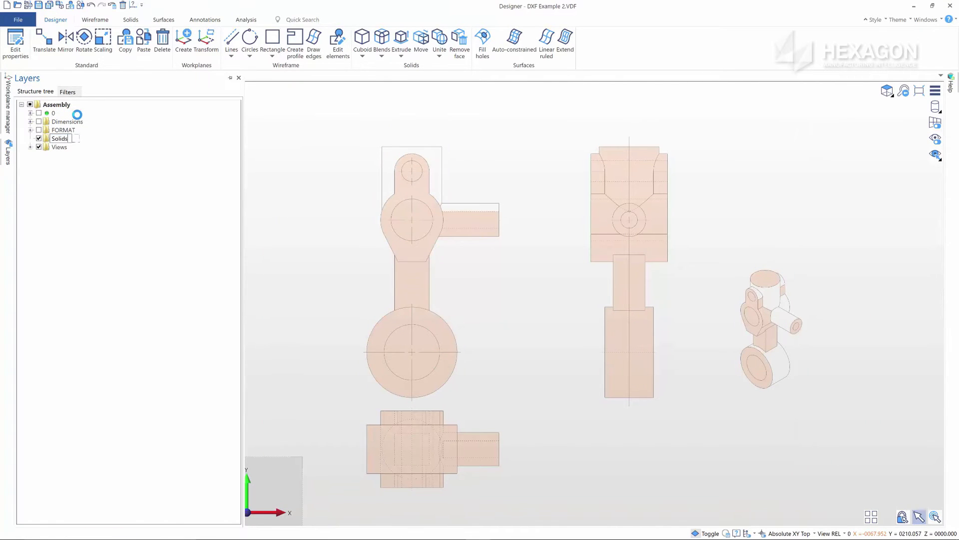
pyautogui.moveTo(488, 288); pyautogui.dragTo(506, 285, button='middle')
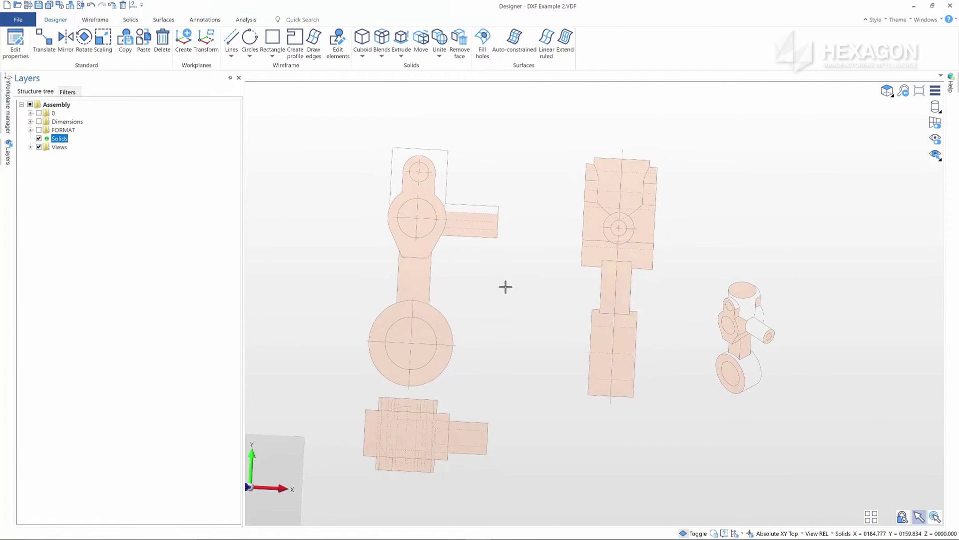
# Rotate the middle view's geometry about its base
pyautogui.click(666, 413)
pyautogui.click(701, 387)
pyautogui.click(605, 411)
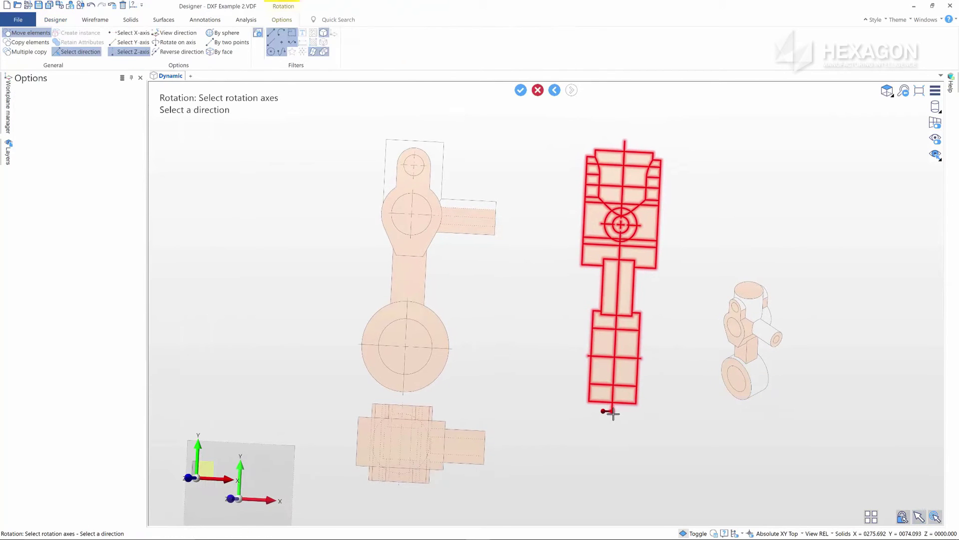
pyautogui.click(197, 448)
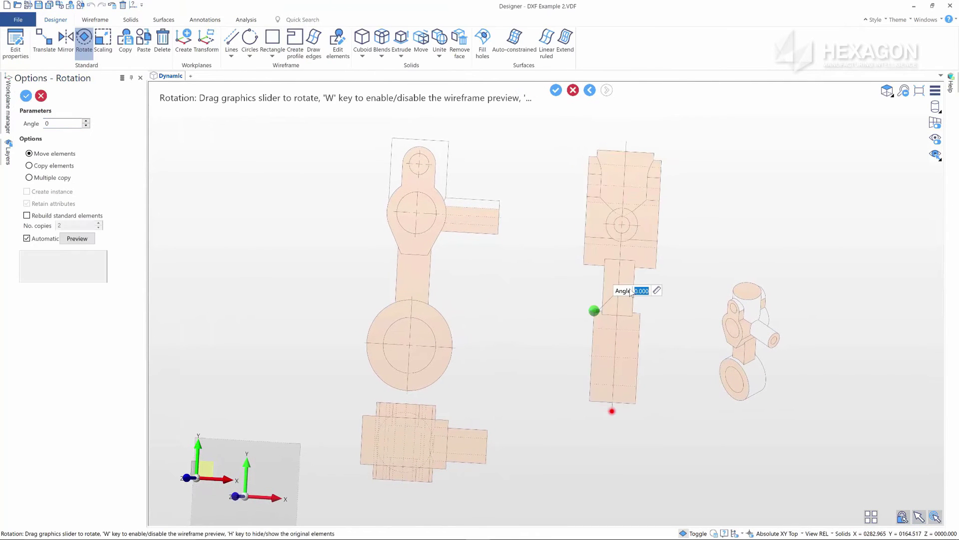
pyautogui.moveTo(570, 292); pyautogui.dragTo(634, 310, button='middle')
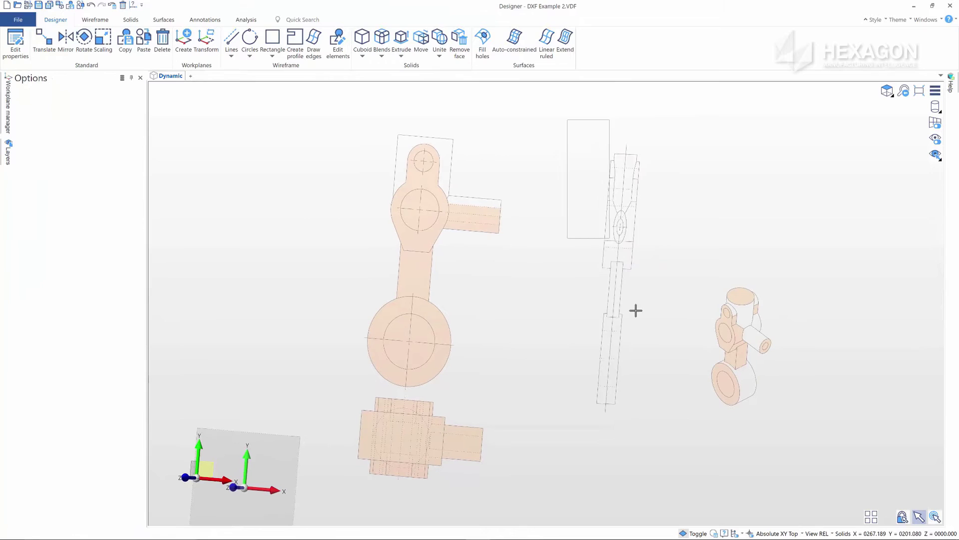
# Translate the side-profile outline from its circle centre to the front part's centre
pyautogui.click(622, 315)
pyautogui.click(710, 396)
pyautogui.scroll(3, 710, 400)
pyautogui.scroll(2, 727, 274)
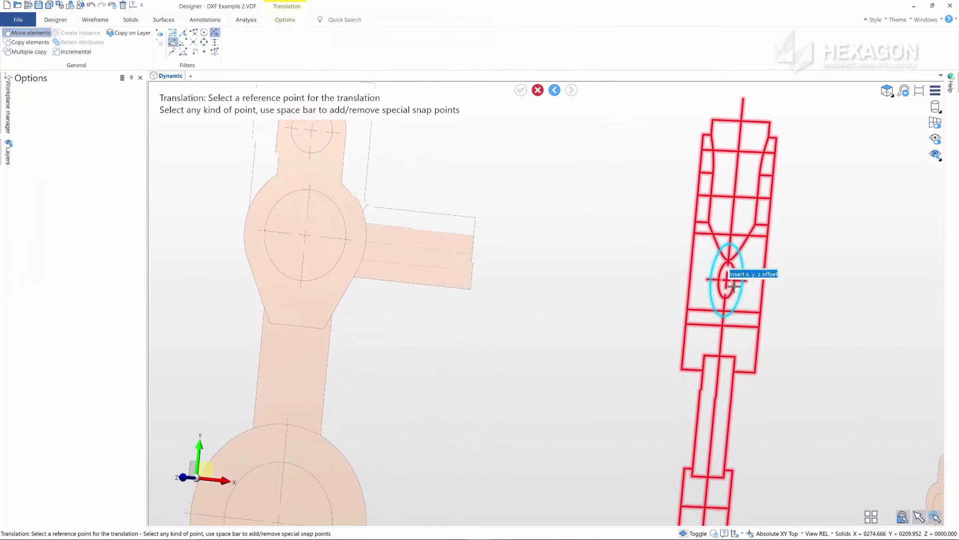
pyautogui.click(726, 279)
pyautogui.click(313, 234)
pyautogui.scroll(-2, 450, 295)
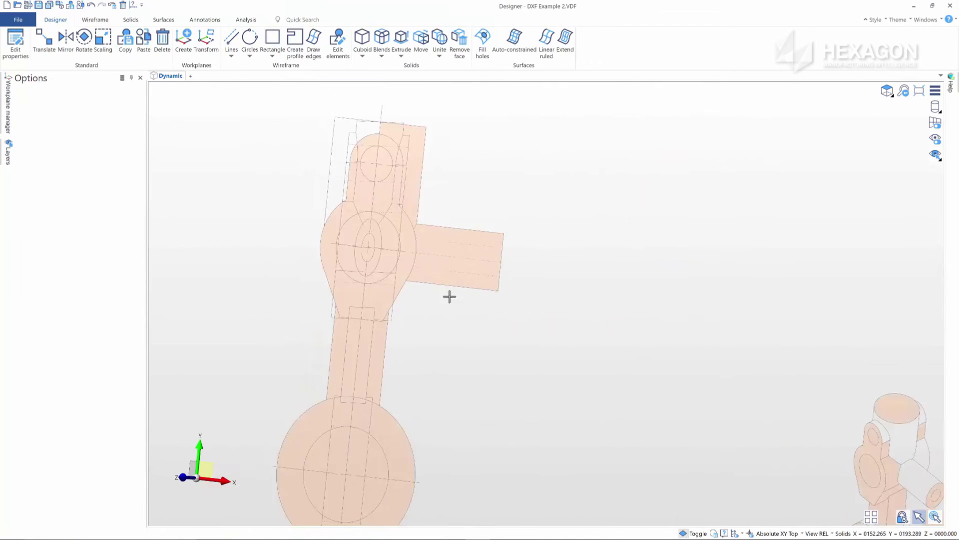
pyautogui.scroll(-2, 461, 296)
pyautogui.scroll(-2, 460, 296)
# Extrude the lower ring 17.5 thick, equally on both sides
pyautogui.click(401, 39)
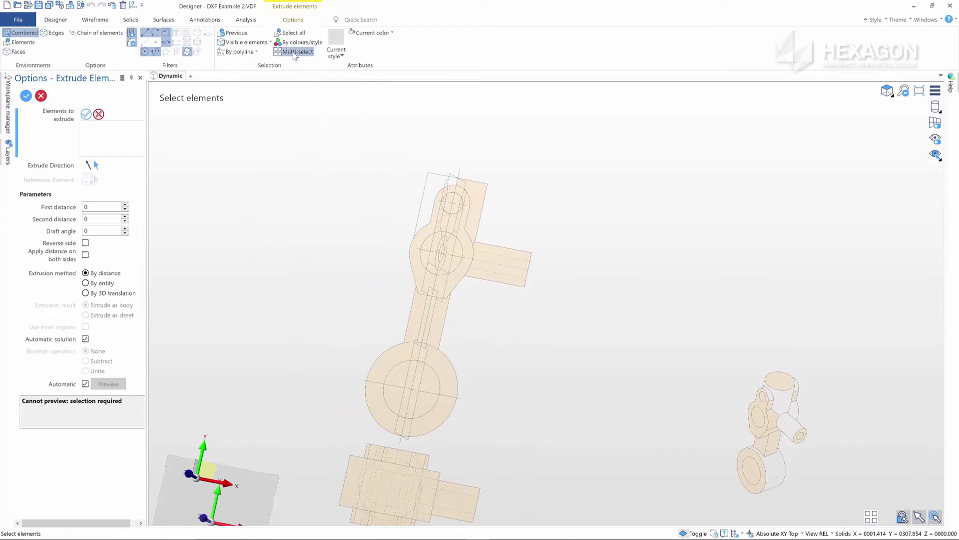
pyautogui.click(375, 406)
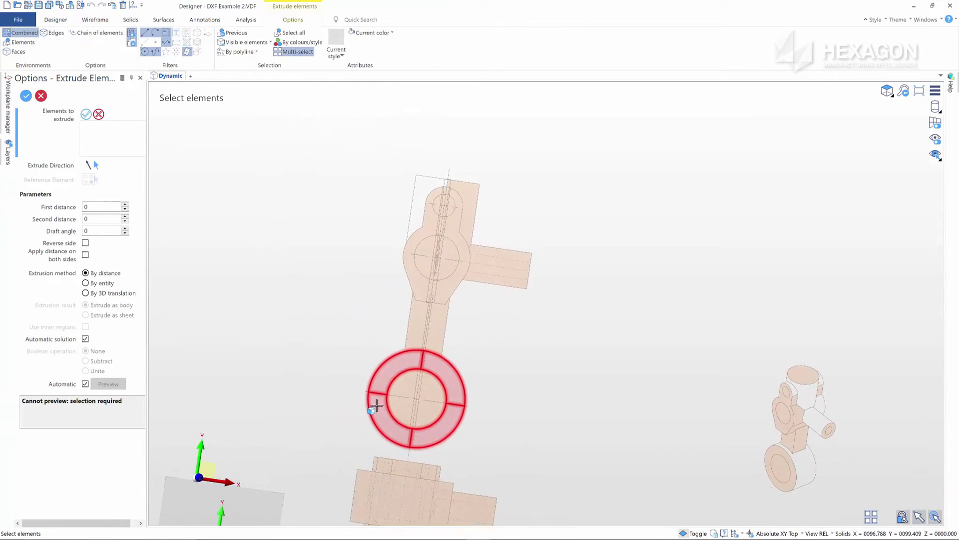
pyautogui.scroll(2, 371, 401)
pyautogui.scroll(2, 437, 396)
pyautogui.scroll(2, 433, 381)
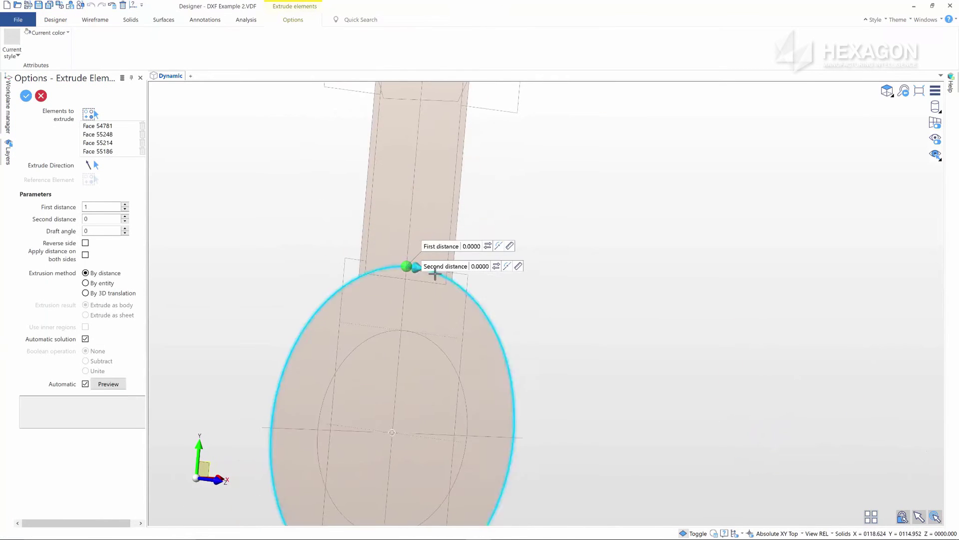
pyautogui.moveTo(435, 272); pyautogui.dragTo(476, 273)
pyautogui.click(84, 255)
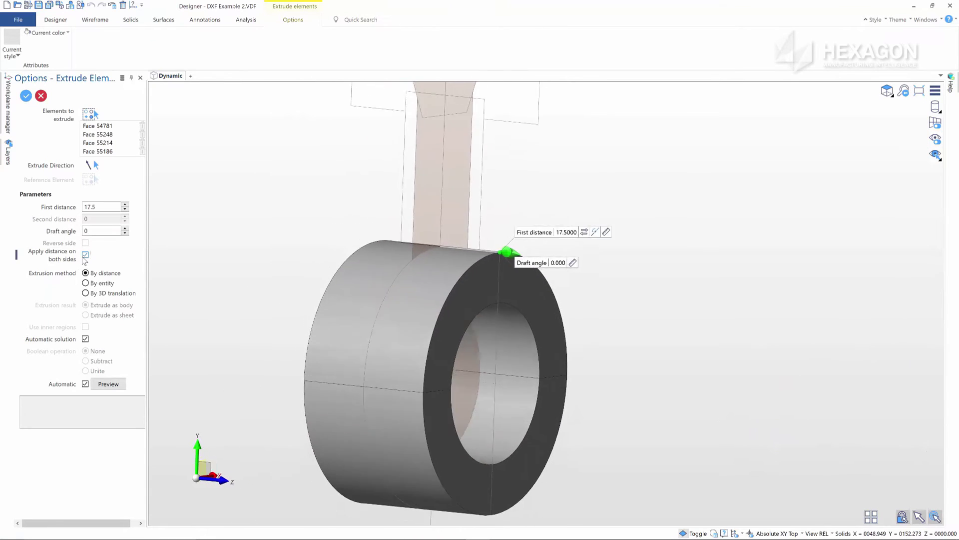
pyautogui.click(89, 114)
# Extrude the connecting neck faces at 11.5
pyautogui.click(453, 187)
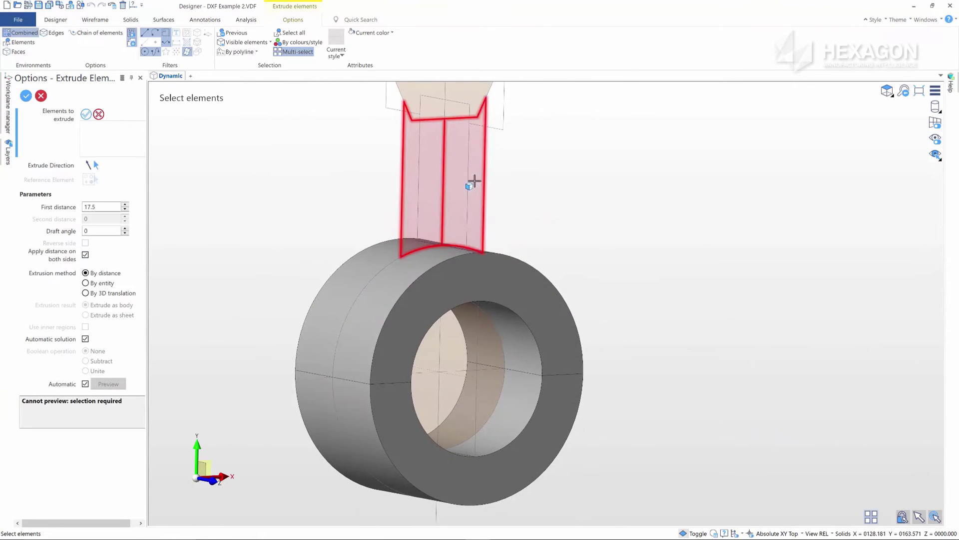
pyautogui.rightClick(469, 180)
pyautogui.scroll(2, 510, 225)
pyautogui.scroll(2, 548, 256)
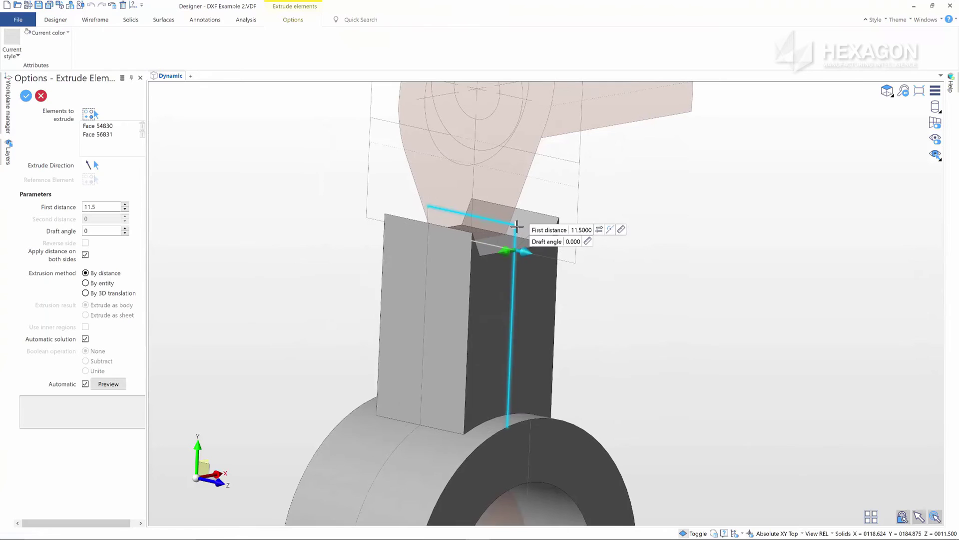
pyautogui.click(518, 248)
pyautogui.scroll(-2, 523, 262)
pyautogui.scroll(-2, 474, 205)
# Extrude both halves of the upper body into a solid
pyautogui.click(474, 205)
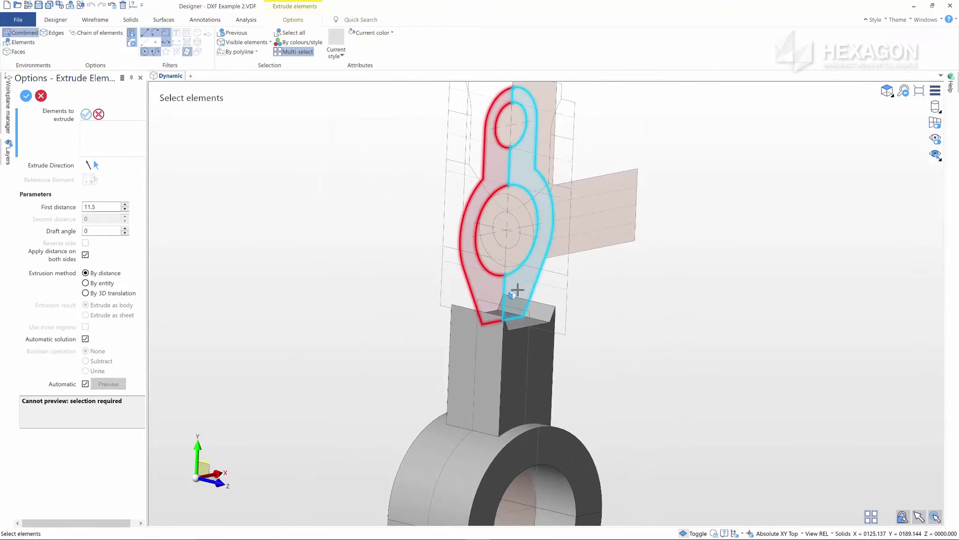
pyautogui.click(516, 289)
pyautogui.rightClick(520, 290)
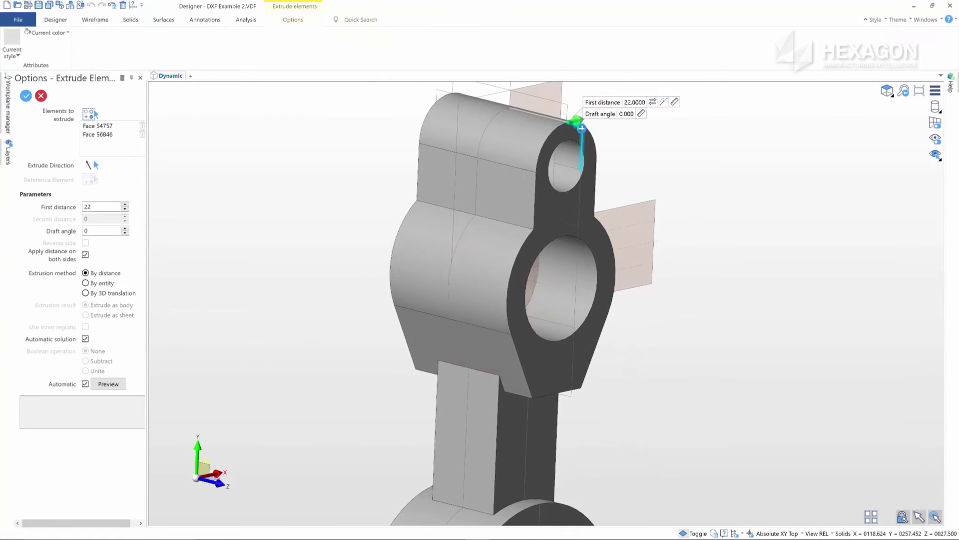
pyautogui.moveTo(553, 117); pyautogui.dragTo(592, 120)
pyautogui.click(663, 221)
pyautogui.scroll(2, 653, 191)
pyautogui.press('Escape')
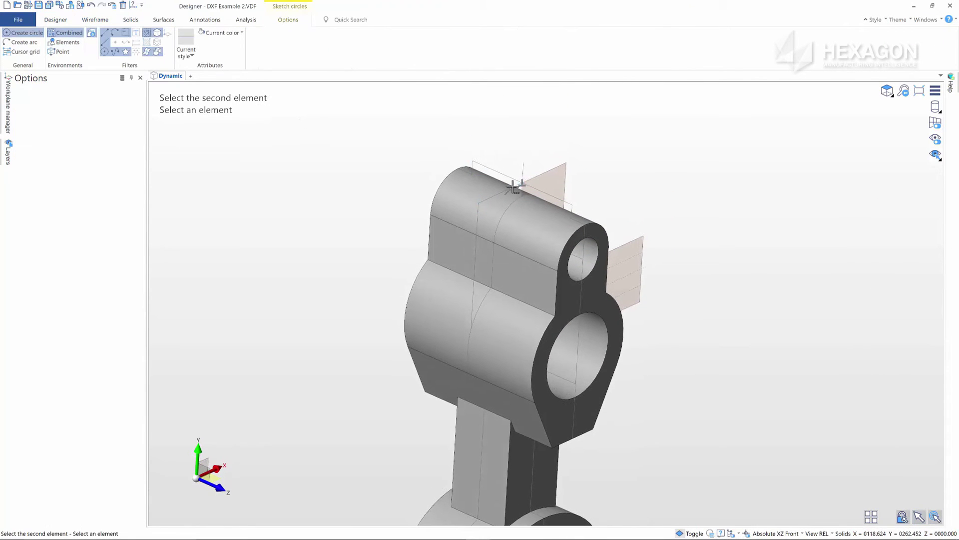
# Extrude Circle 1 one-sided and reversed by 49, united with the body
pyautogui.press('Escape')
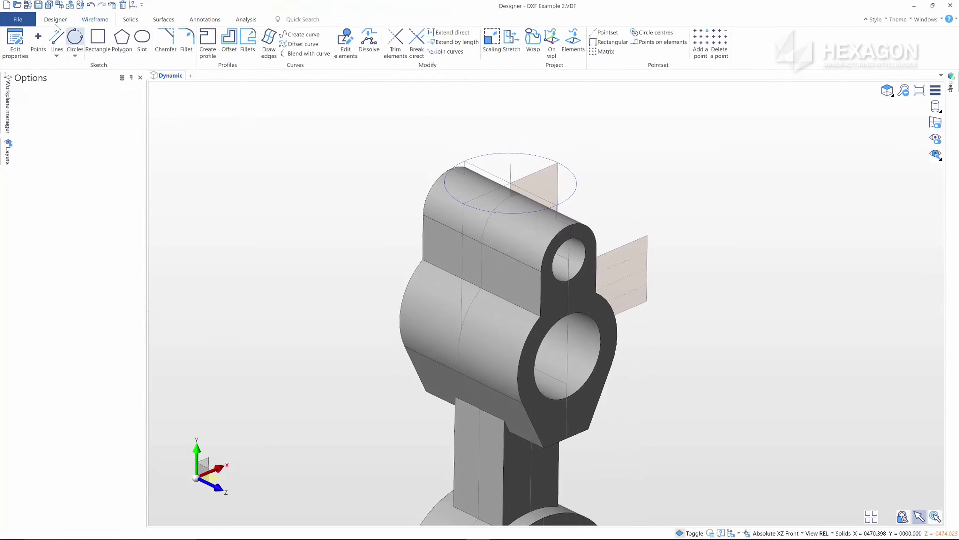
pyautogui.click(131, 19)
pyautogui.click(16, 41)
pyautogui.click(447, 197)
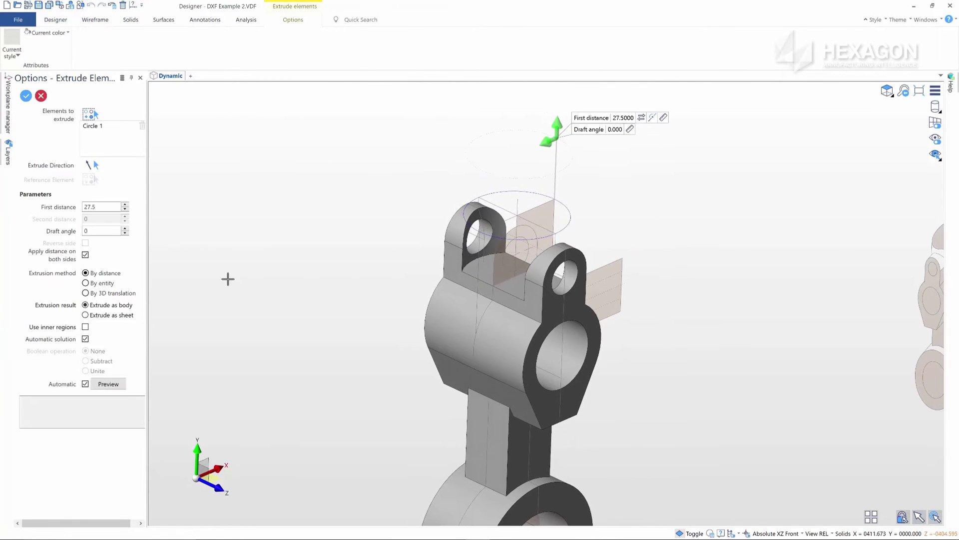
pyautogui.click(85, 255)
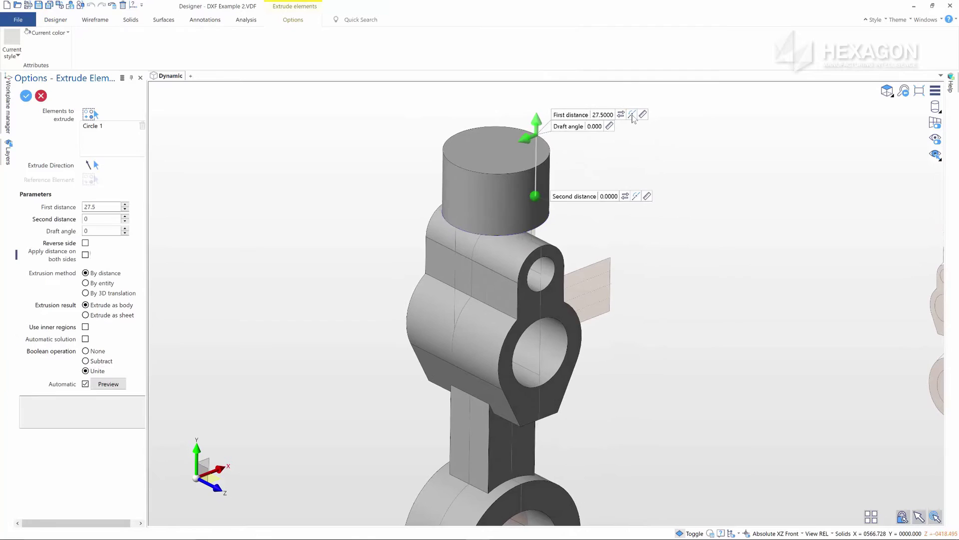
pyautogui.click(641, 118)
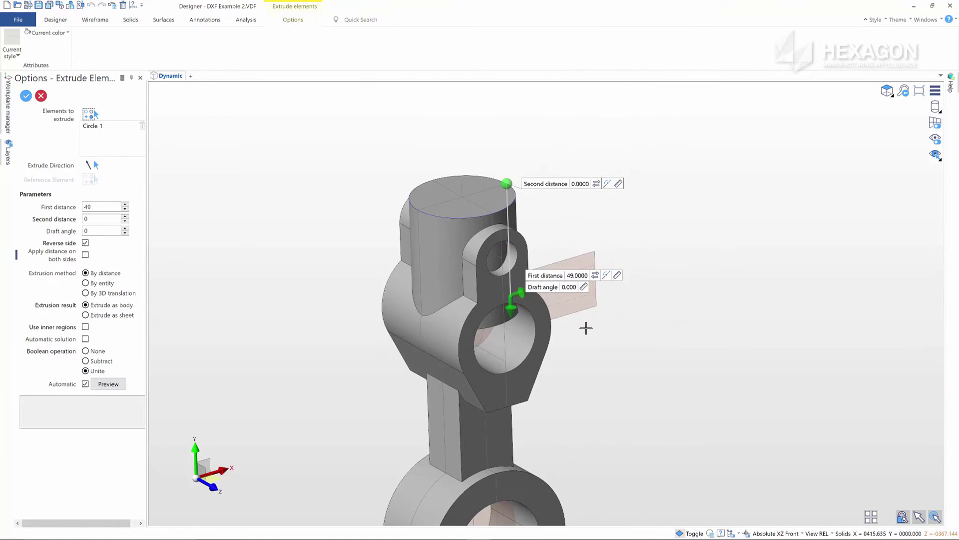
pyautogui.press('Return')
# Move the hole face, then untick Solid in the layer filters to show outlines
pyautogui.click(422, 39)
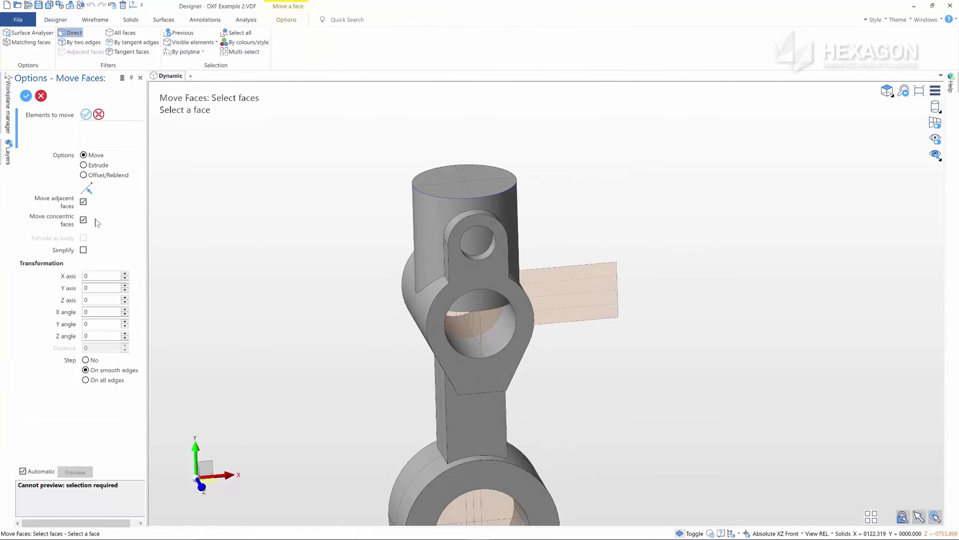
pyautogui.click(468, 239)
pyautogui.scroll(3, 481, 244)
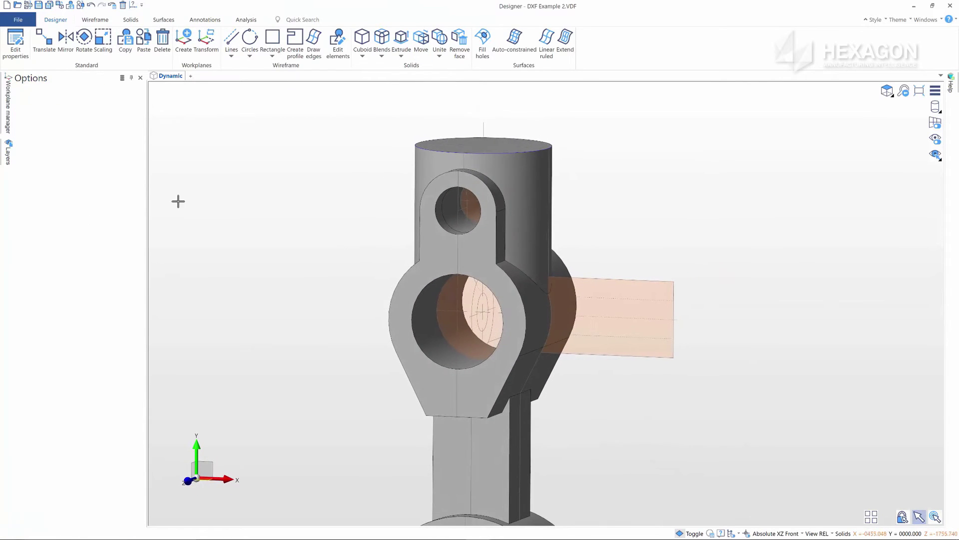
pyautogui.click(9, 154)
pyautogui.click(67, 91)
pyautogui.click(120, 218)
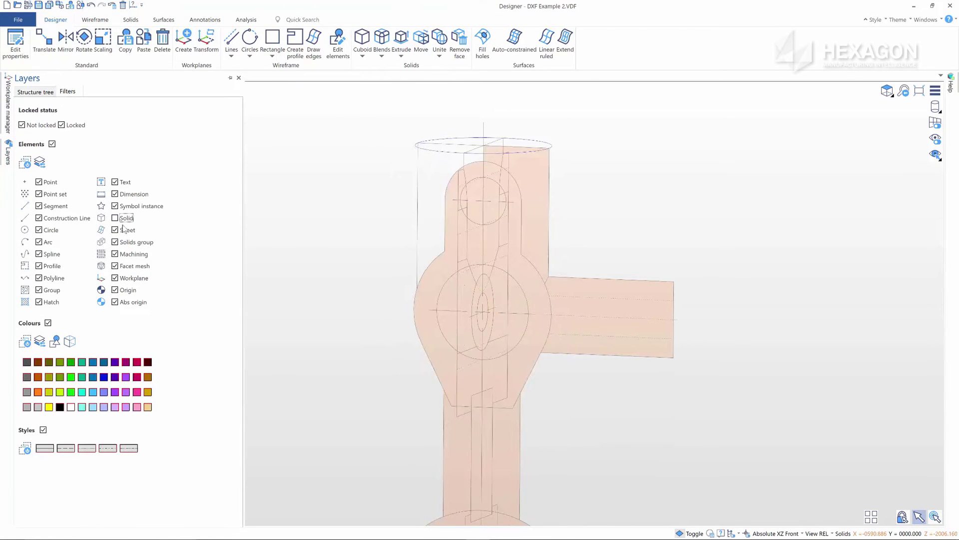
# Create a workplane at the side circle's centre from X and Y direction points
pyautogui.click(184, 37)
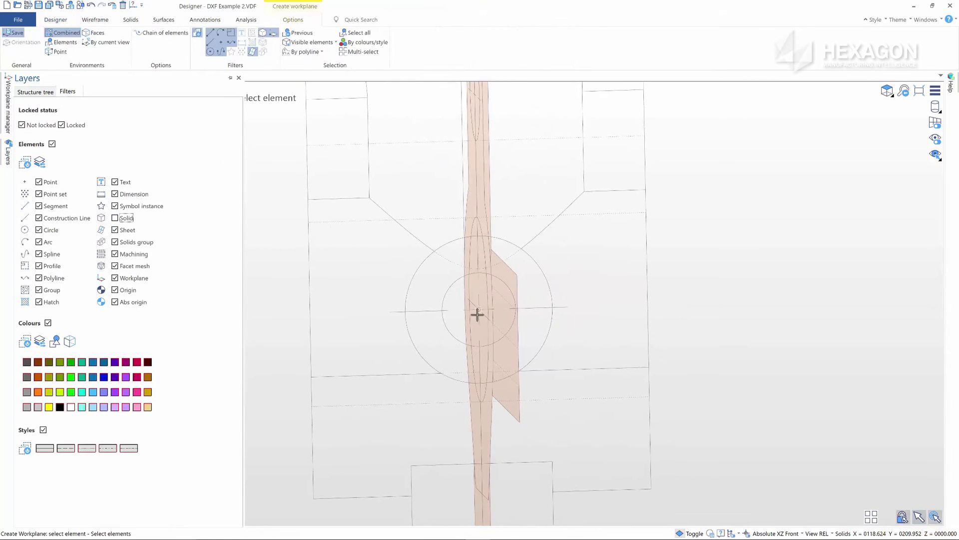
pyautogui.click(509, 309)
pyautogui.click(480, 278)
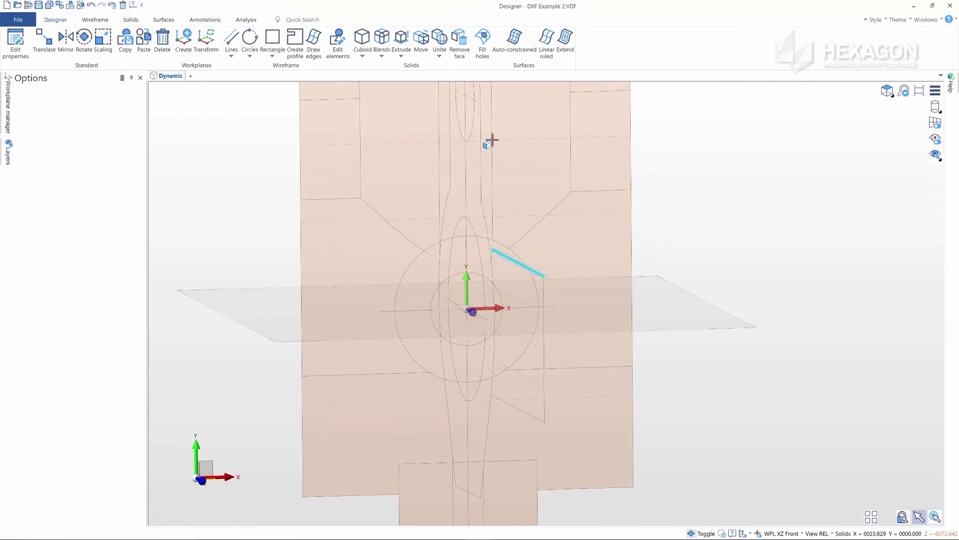
pyautogui.click(401, 39)
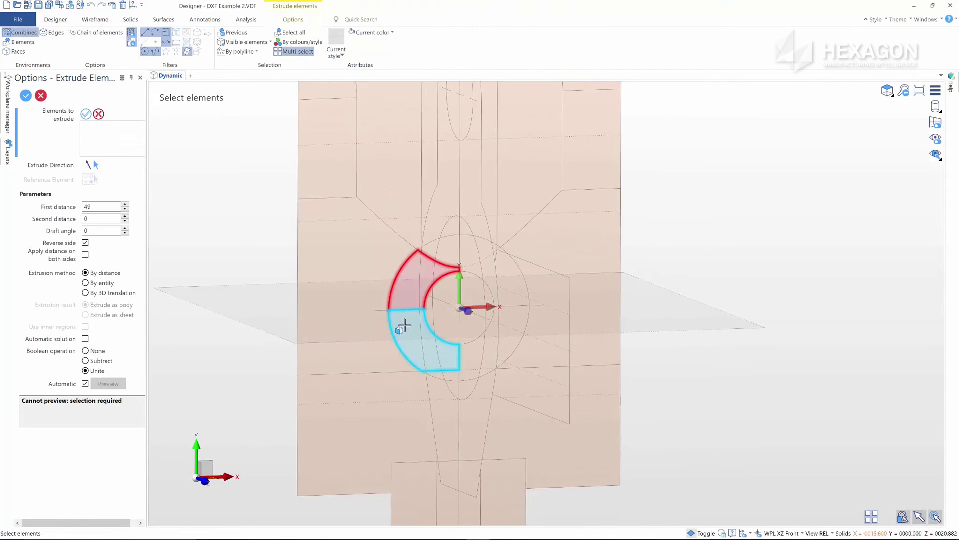
# Show solids again and finish picking the ring faces to extrude
pyautogui.moveTo(404, 324); pyautogui.dragTo(520, 368, button='middle')
pyautogui.scroll(2, 490, 394)
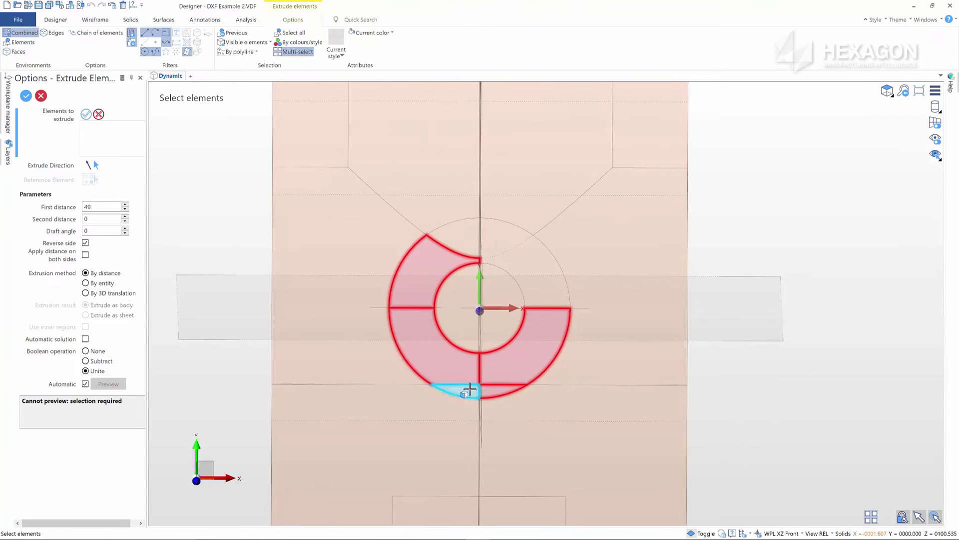
pyautogui.click(8, 150)
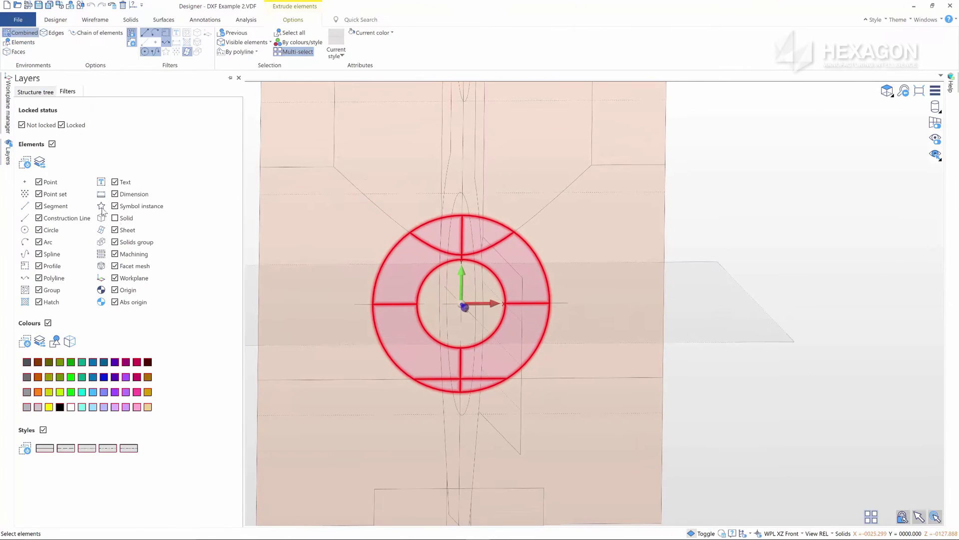
pyautogui.click(115, 217)
pyautogui.moveTo(480, 300)
pyautogui.mouseDown(button='middle')
pyautogui.moveTo(424, 312)
pyautogui.moveTo(680, 332)
pyautogui.mouseUp(button='middle')
pyautogui.click(424, 313)
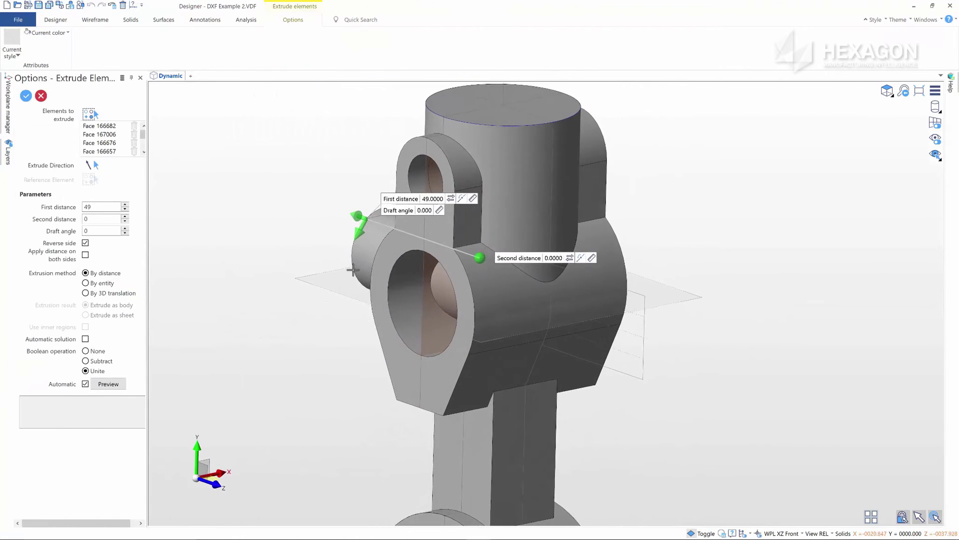
pyautogui.scroll(2, 680, 333)
# Extrude the side cylinder to 62.5, extend it back by 19, and apply
pyautogui.moveTo(597, 300); pyautogui.dragTo(651, 298)
pyautogui.moveTo(651, 299); pyautogui.dragTo(470, 265, button='middle')
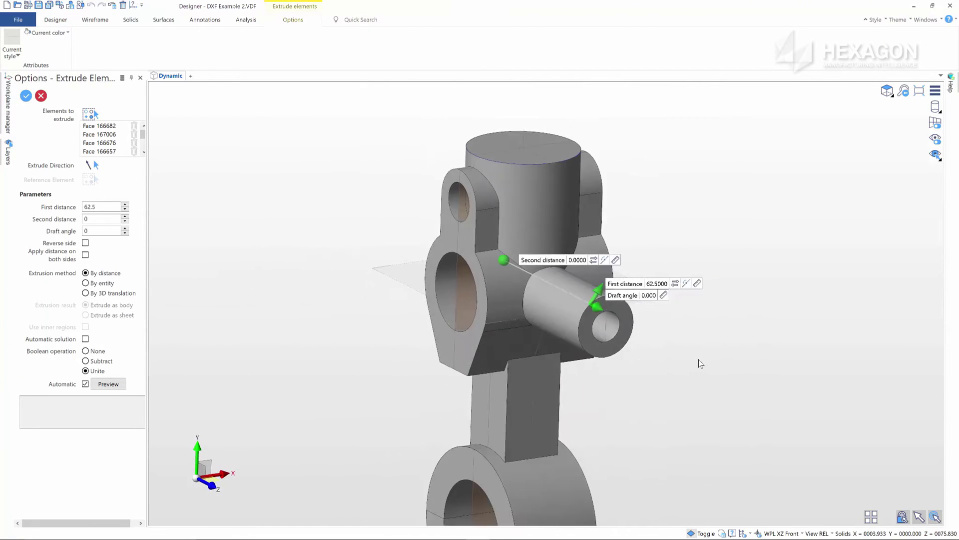
pyautogui.moveTo(470, 264); pyautogui.dragTo(542, 302)
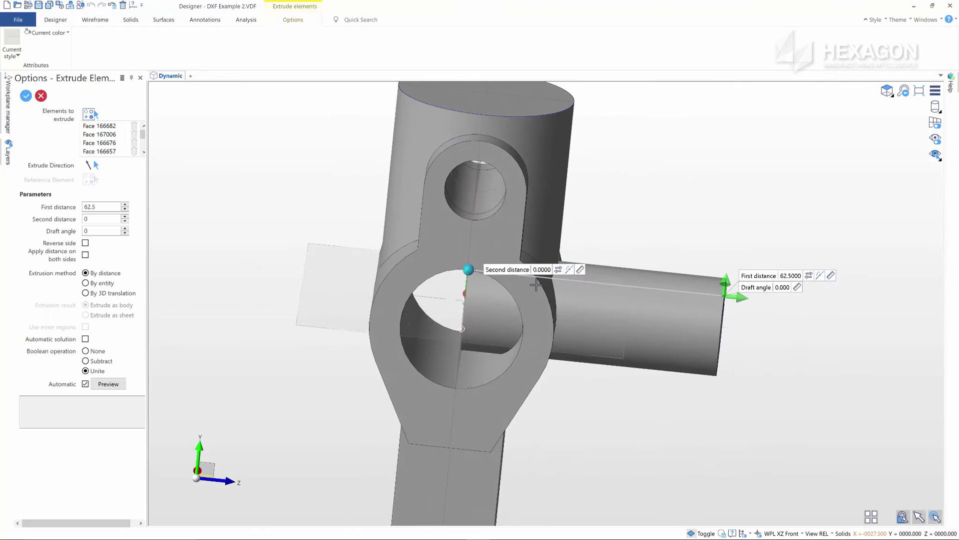
pyautogui.moveTo(543, 303); pyautogui.dragTo(546, 305, button='middle')
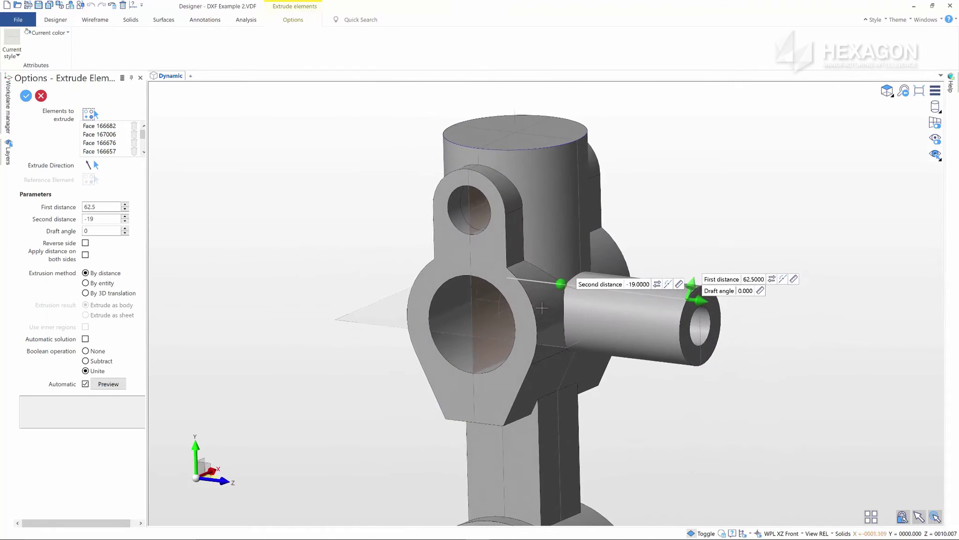
pyautogui.press('Return')
# End the extrusion and expand the Solids layer in the Layers panel
pyautogui.press('Escape')
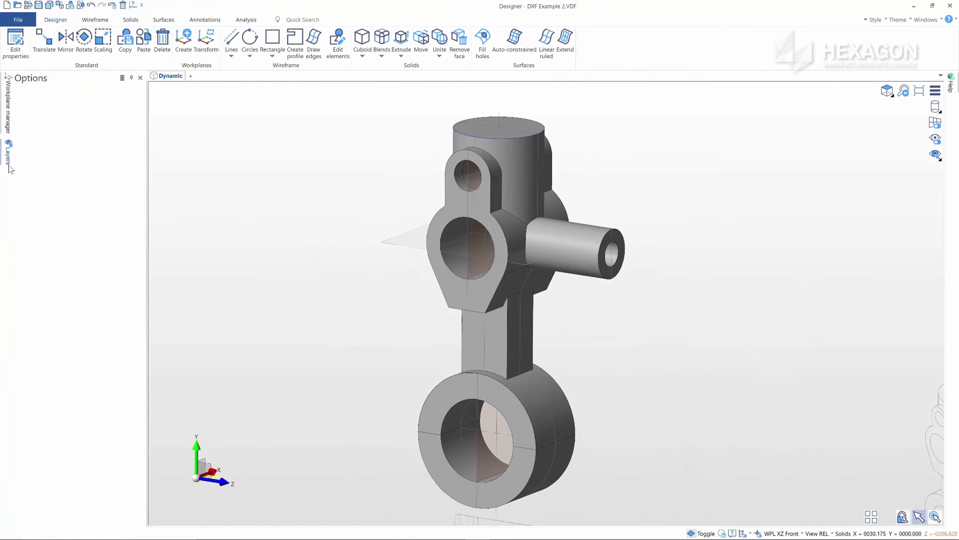
pyautogui.click(9, 156)
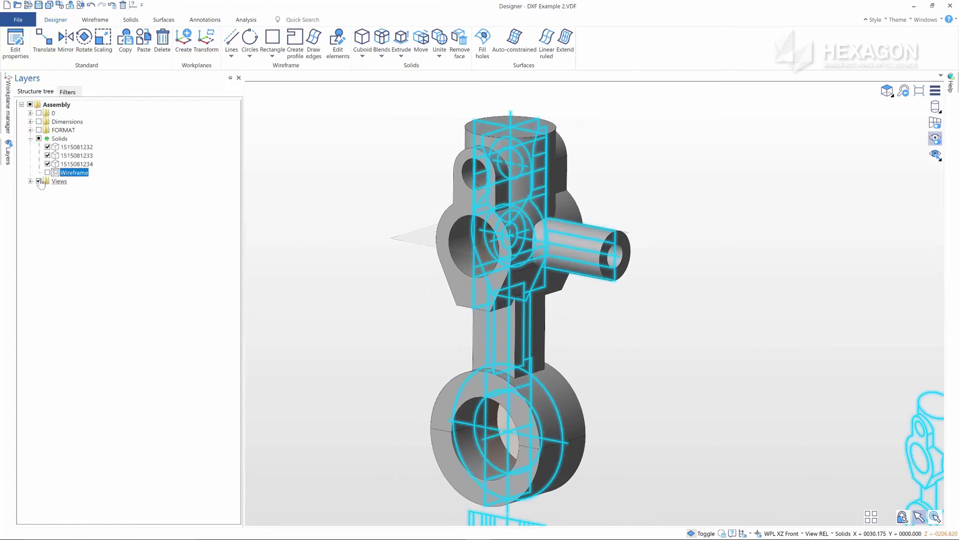
pyautogui.click(40, 182)
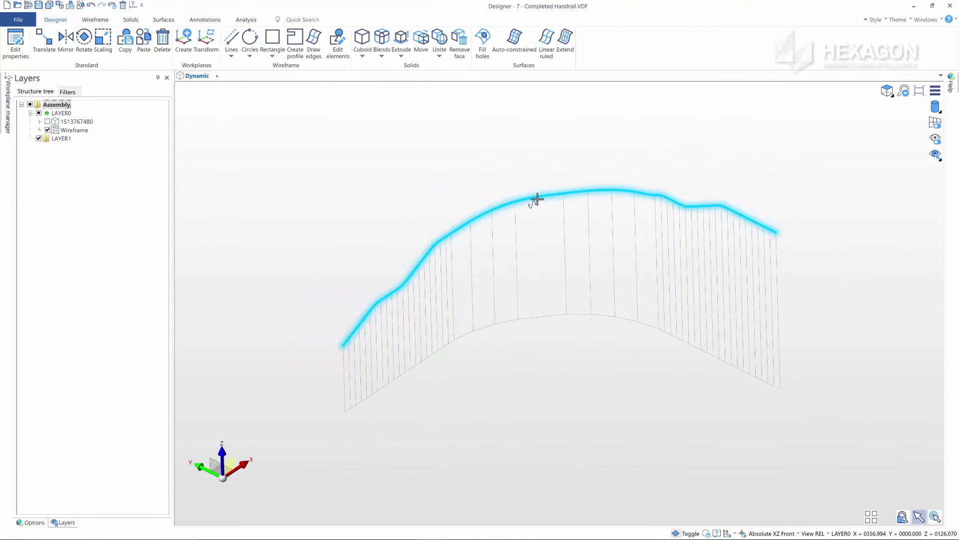
# Switch to Top view and draw the slot profile
pyautogui.click(888, 106)
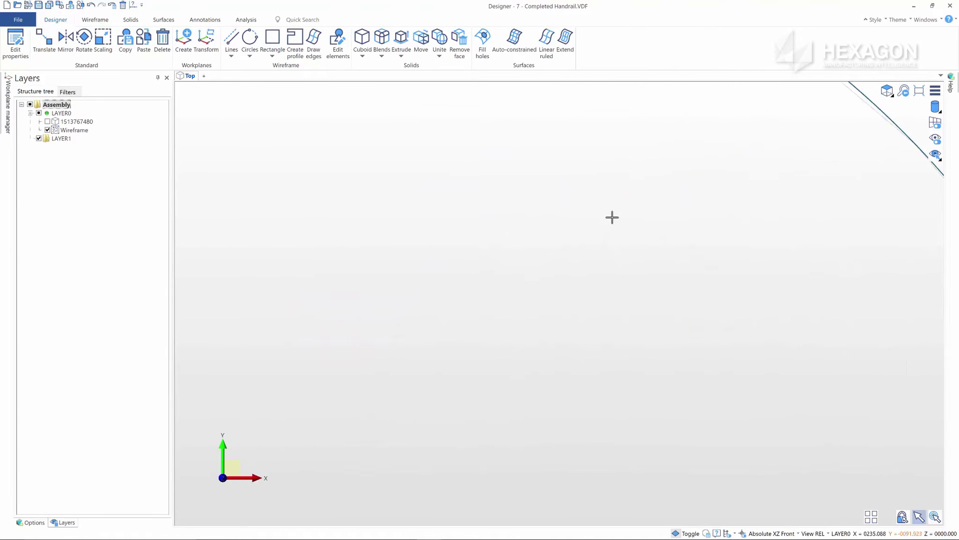
pyautogui.click(96, 19)
pyautogui.click(125, 37)
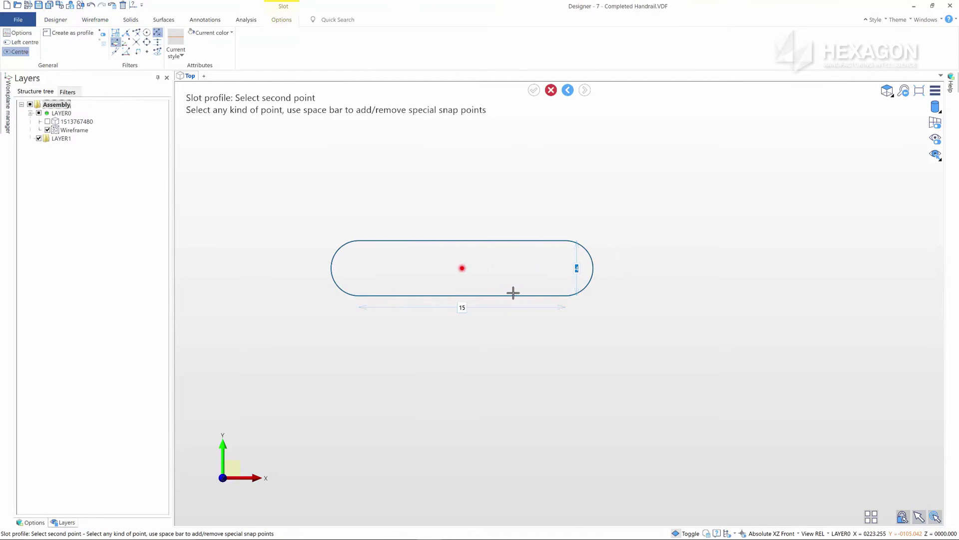
pyautogui.write('10')
pyautogui.press('Return')
pyautogui.write('15')
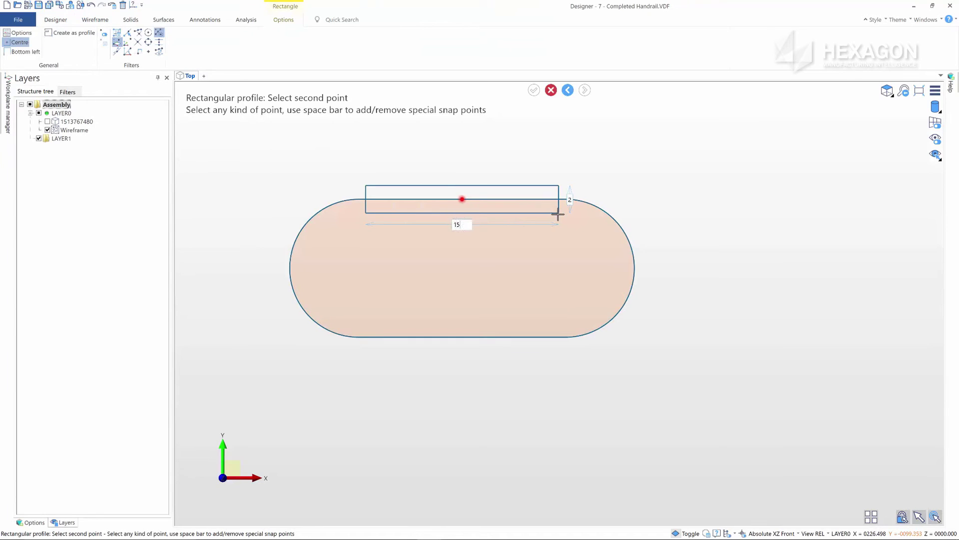
# Add the top step rectangle and two foot rectangles at the slot's bottom corners
pyautogui.press('Return')
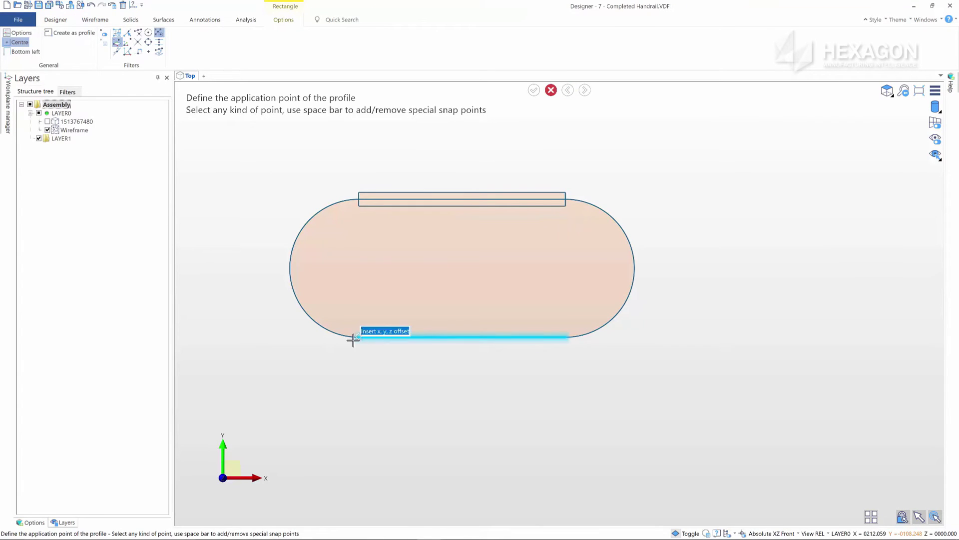
pyautogui.click(360, 347)
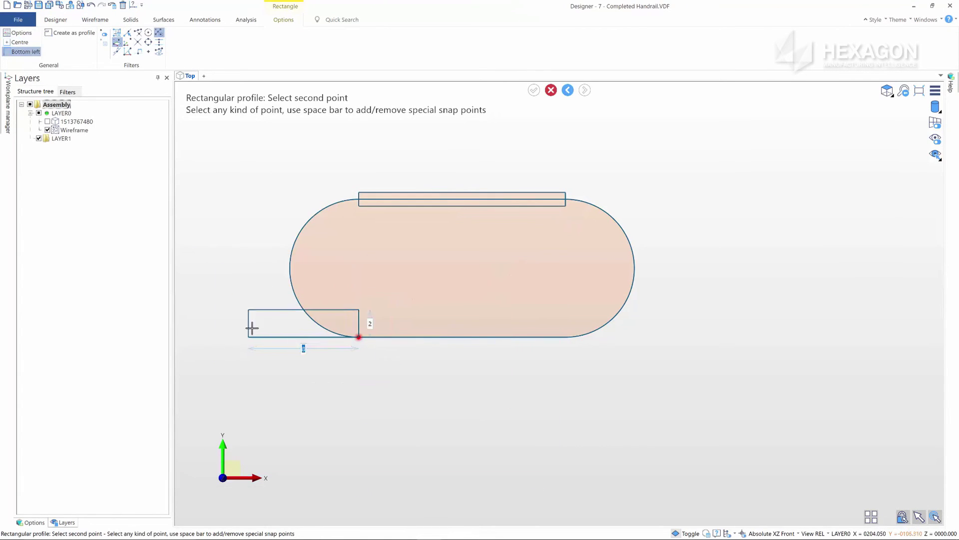
pyautogui.click(288, 379)
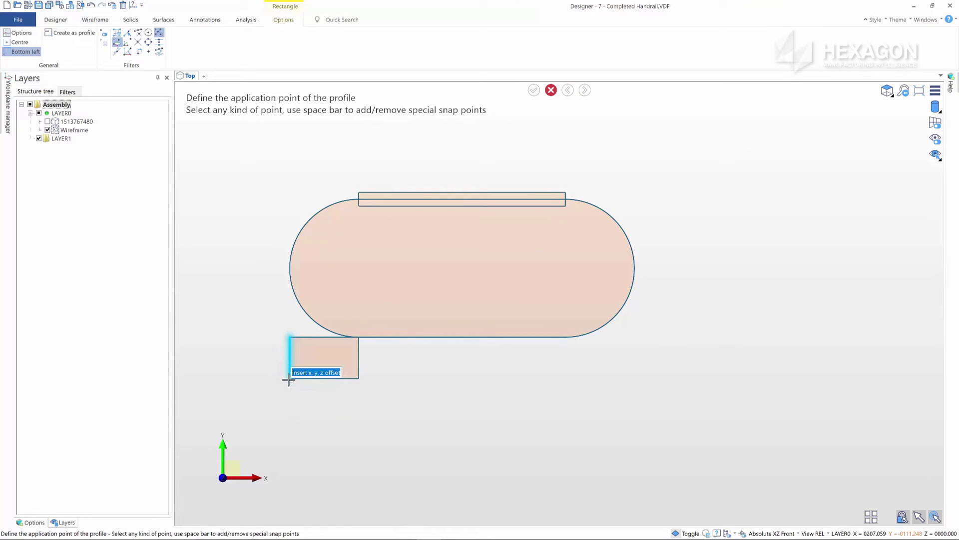
pyautogui.click(565, 338)
pyautogui.click(634, 378)
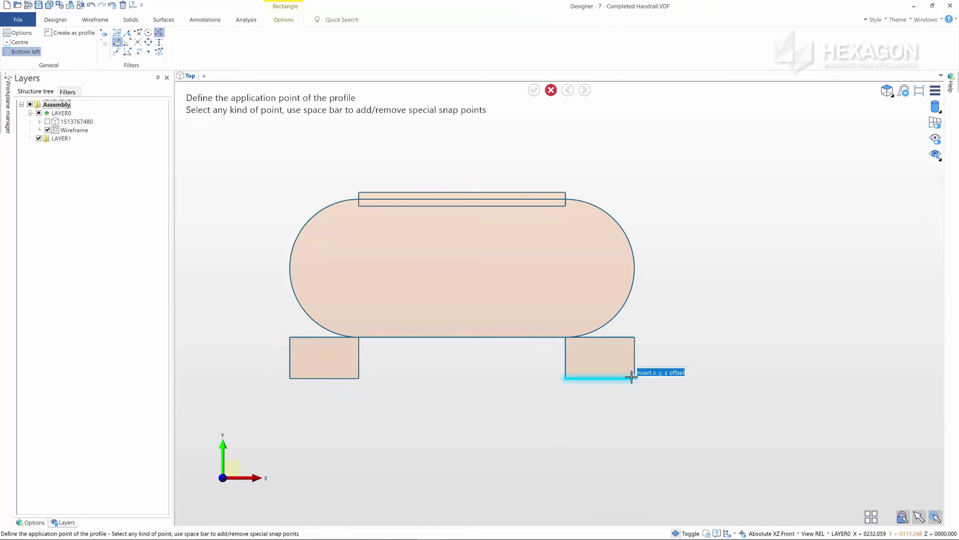
pyautogui.press('Escape')
# Break the profile apart and fillet both arcs into the feet's top lines
pyautogui.click(410, 48)
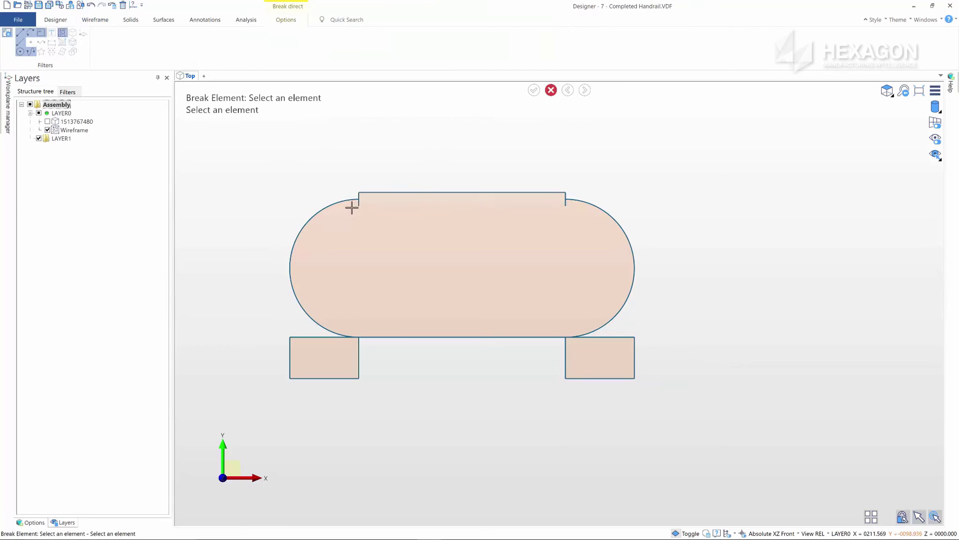
pyautogui.press('Escape')
pyautogui.click(322, 42)
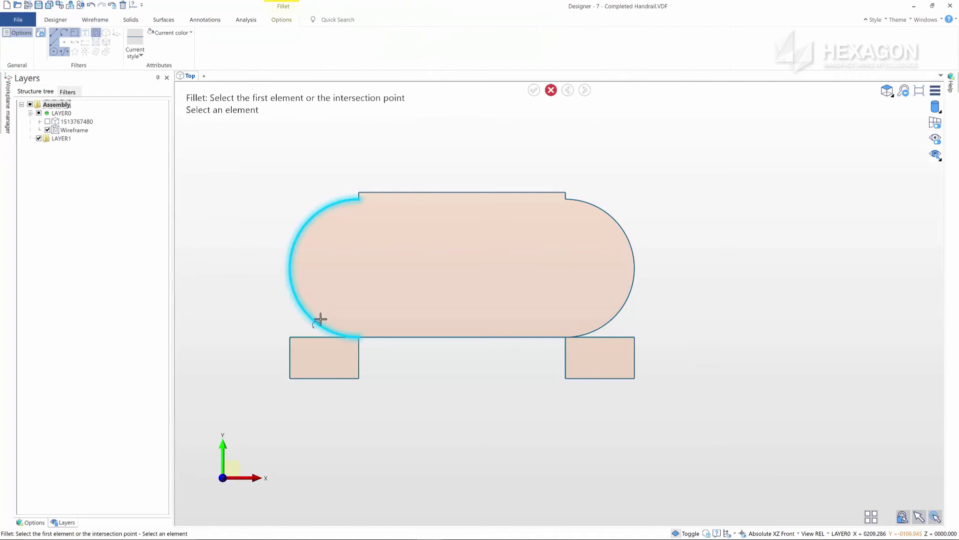
pyautogui.click(317, 316)
pyautogui.click(342, 336)
pyautogui.click(583, 322)
pyautogui.click(608, 337)
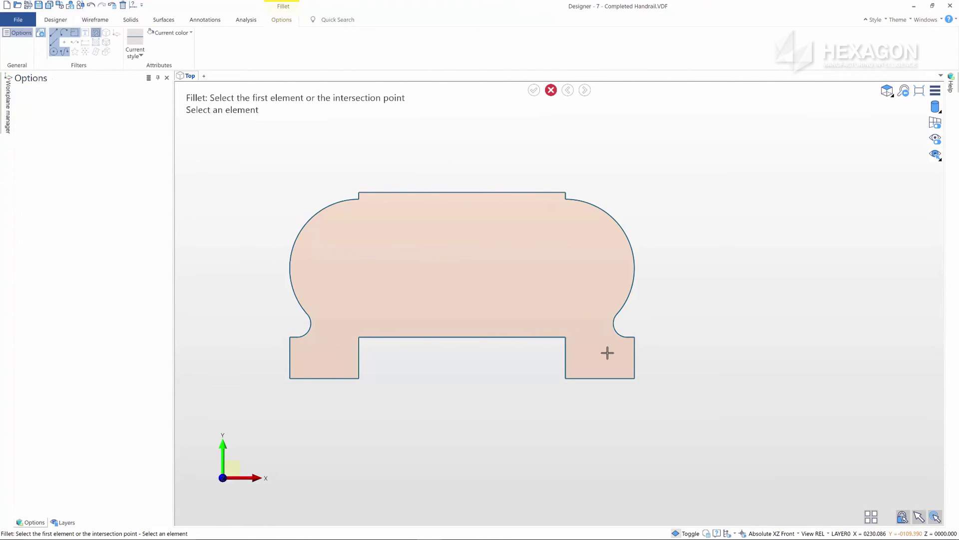
pyautogui.press('Escape')
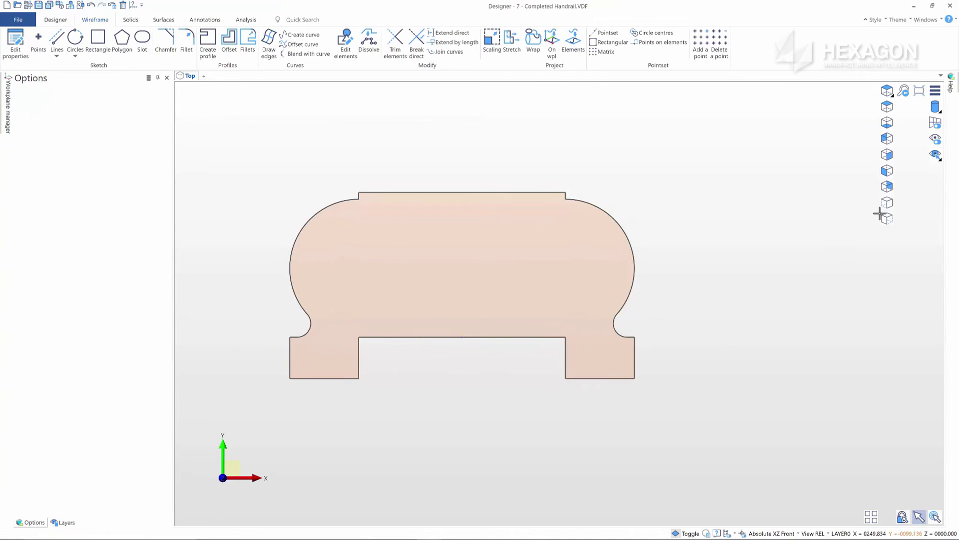
# In isometric view, sweep the profile along the handrail path as a one-drive, two-shape surface
pyautogui.click(887, 218)
pyautogui.moveTo(622, 421); pyautogui.dragTo(523, 285, button='middle')
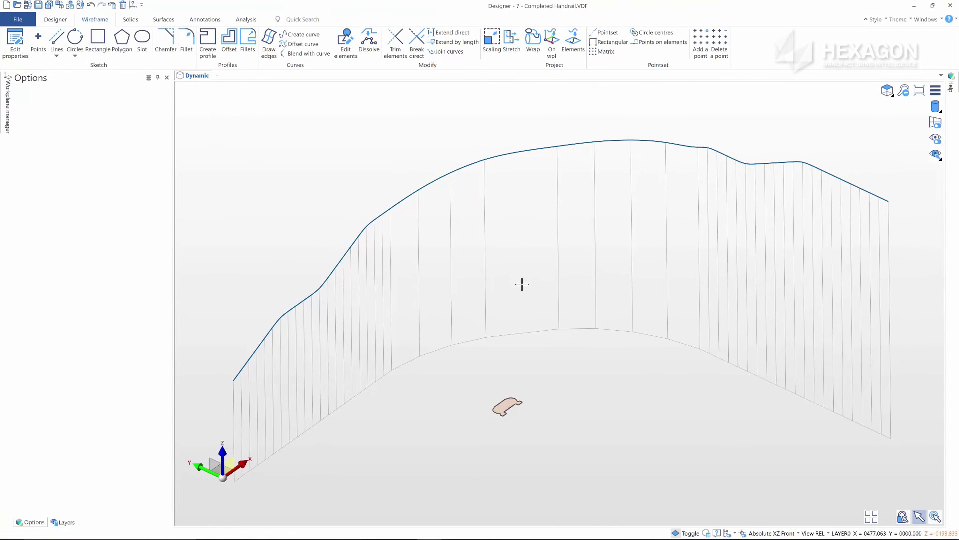
pyautogui.click(165, 21)
pyautogui.click(255, 43)
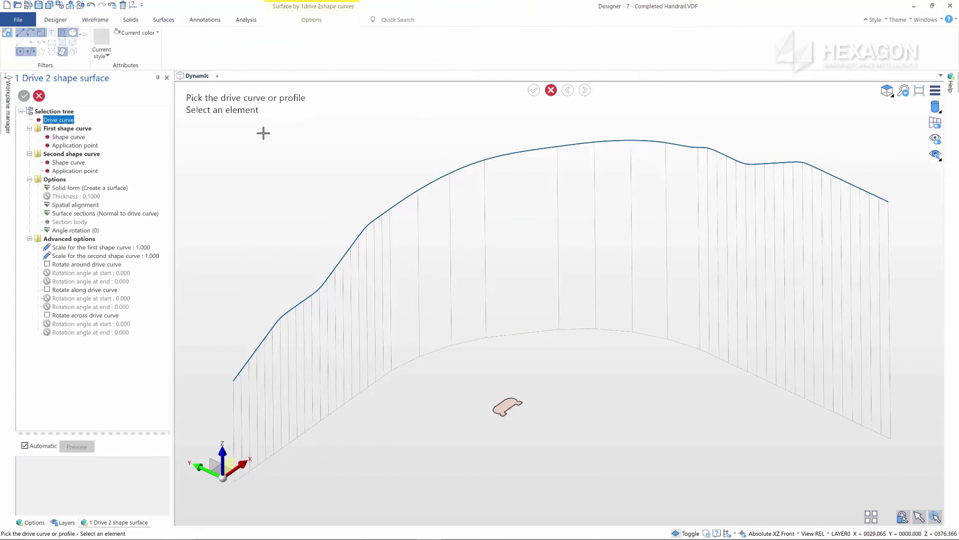
pyautogui.click(402, 200)
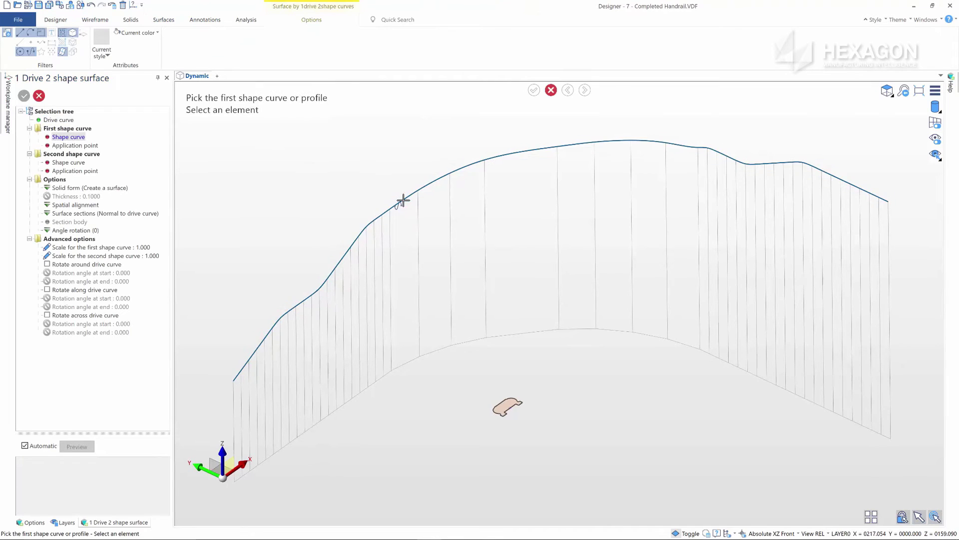
pyautogui.click(487, 412)
pyautogui.scroll(3, 518, 404)
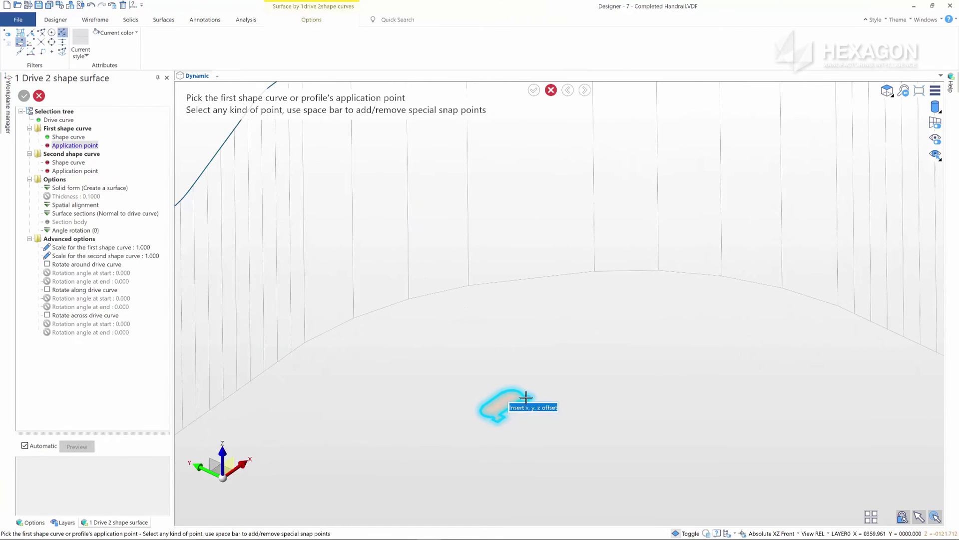
pyautogui.click(508, 403)
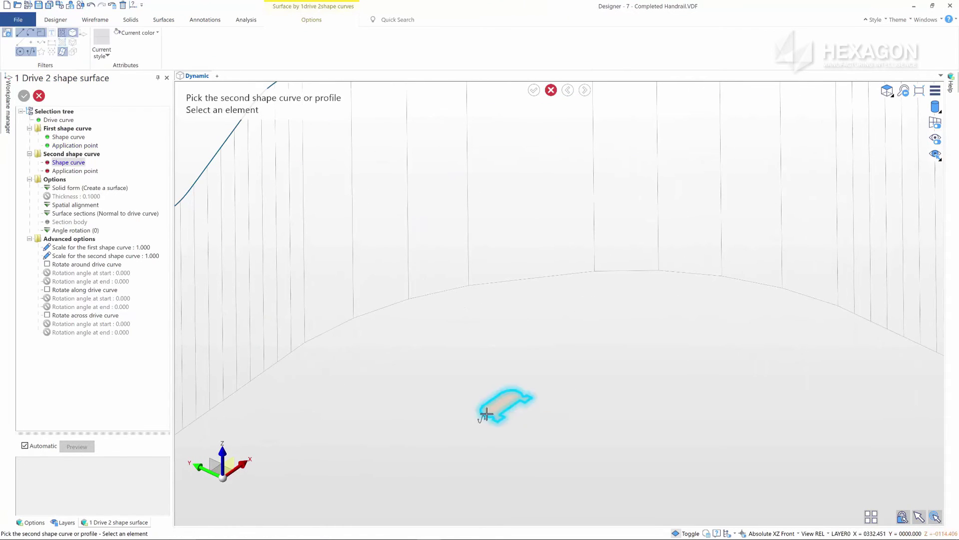
pyautogui.click(513, 406)
pyautogui.scroll(-2, 511, 409)
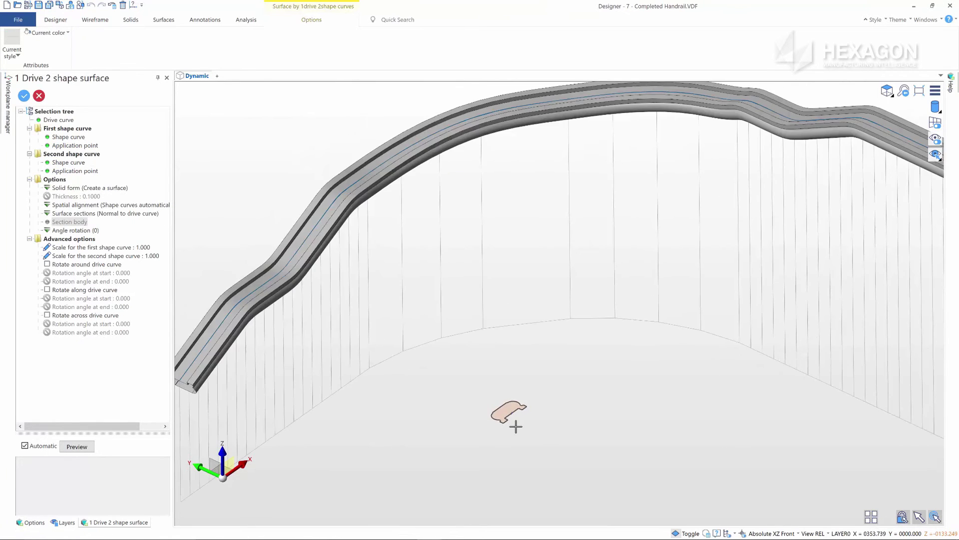
pyautogui.scroll(-2, 510, 413)
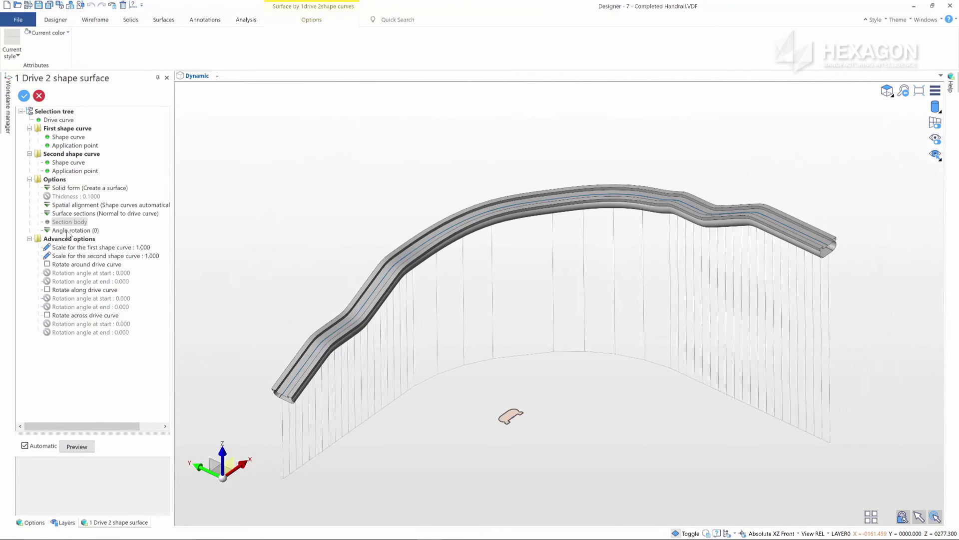
# Rotate the rail profile 180°, accept the solid, and hide the Wireframe layer
pyautogui.press('Return')
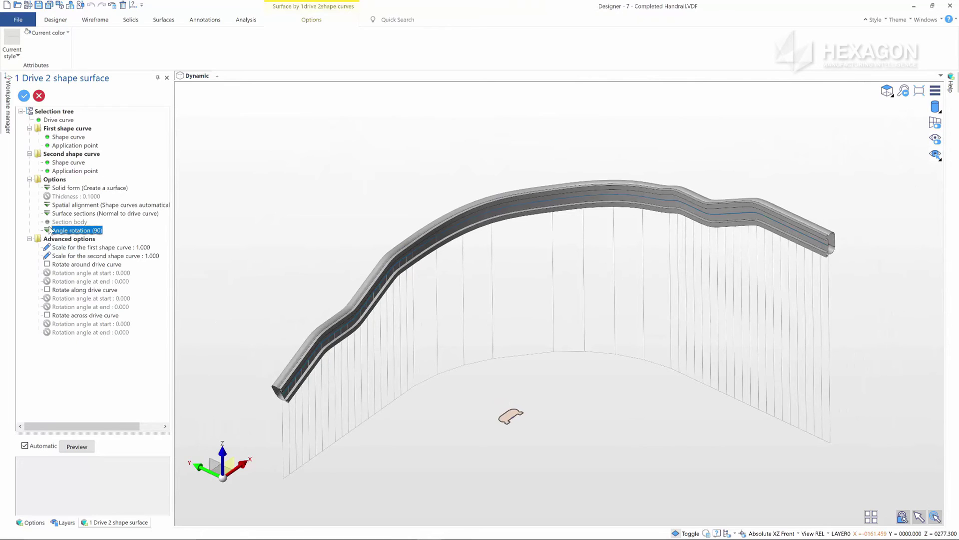
pyautogui.click(67, 259)
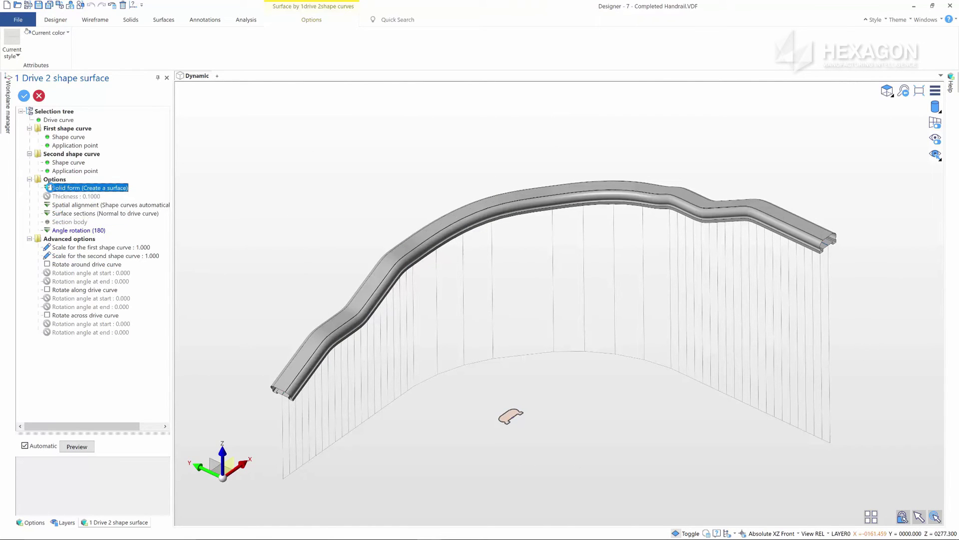
pyautogui.click(24, 96)
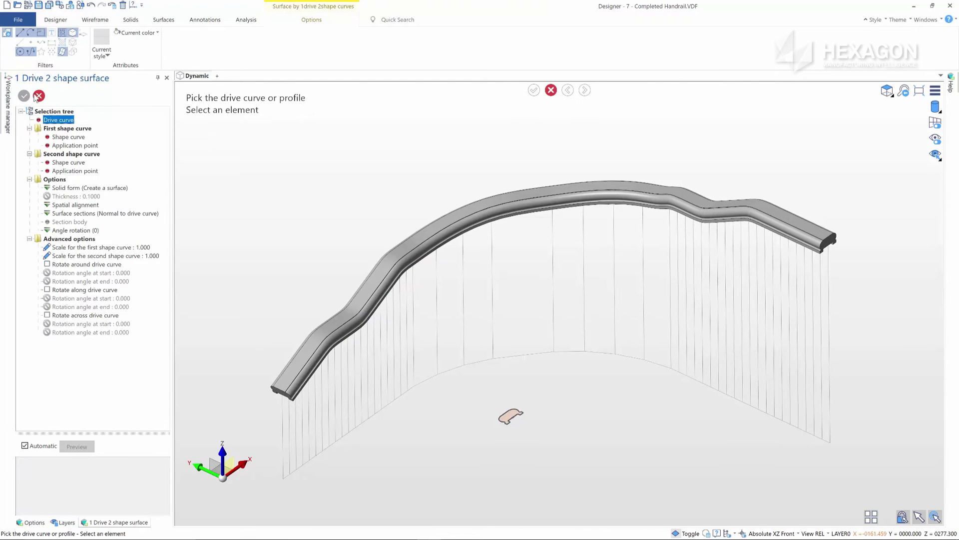
pyautogui.click(38, 95)
pyautogui.click(48, 138)
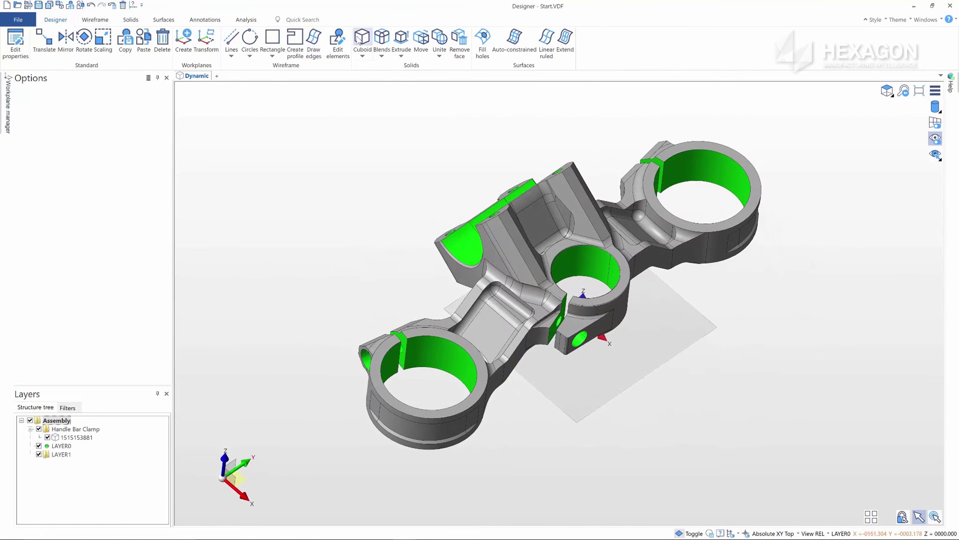
# Draw a rectangular base block under the handlebar clamp
pyautogui.click(362, 38)
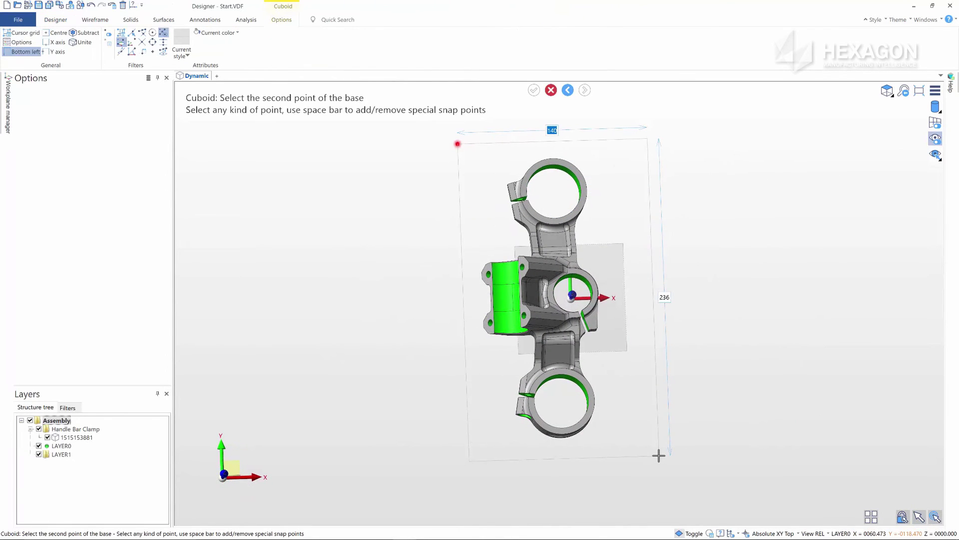
pyautogui.click(658, 455)
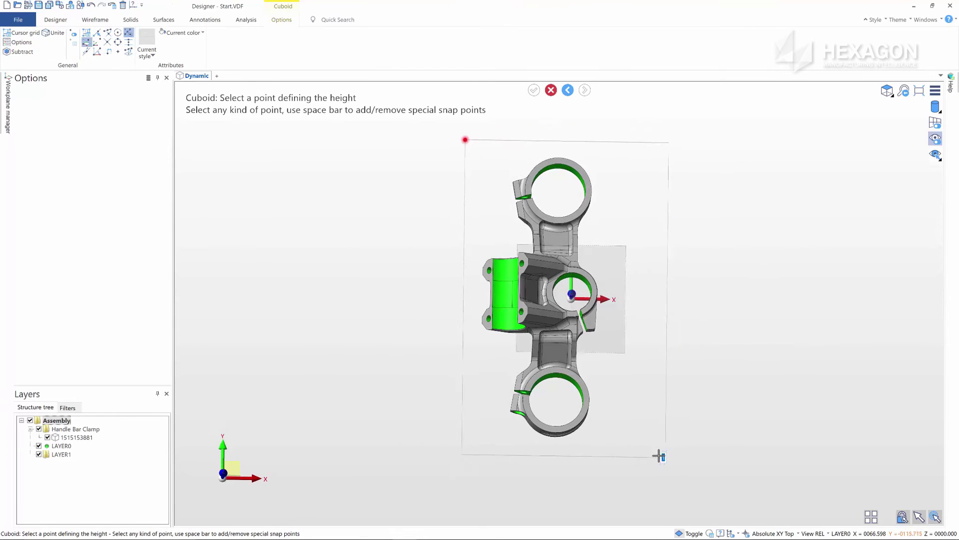
pyautogui.click(632, 481)
pyautogui.press('Escape')
pyautogui.scroll(3, 668, 407)
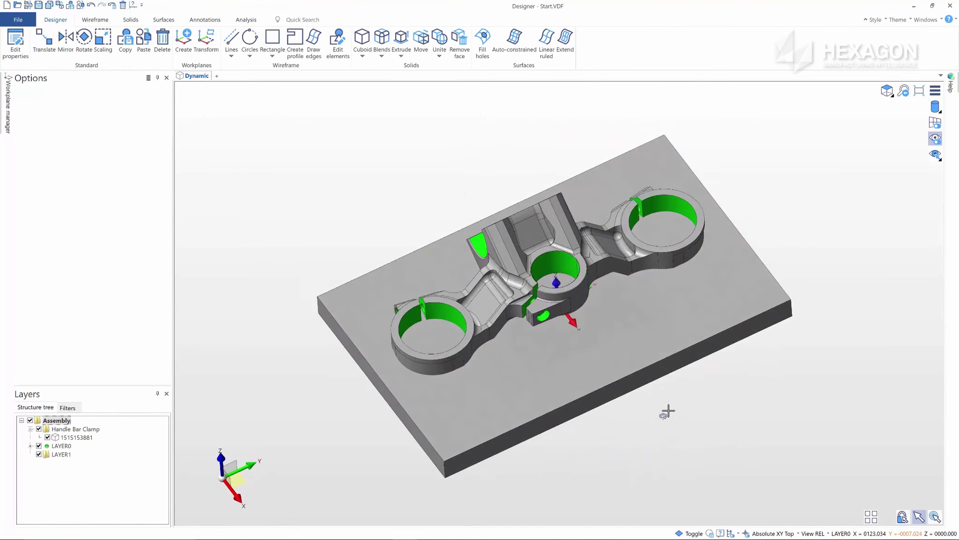
pyautogui.scroll(2, 668, 407)
# Recolour the base plate orange with Edit properties
pyautogui.click(79, 5)
pyautogui.click(288, 278)
pyautogui.click(125, 118)
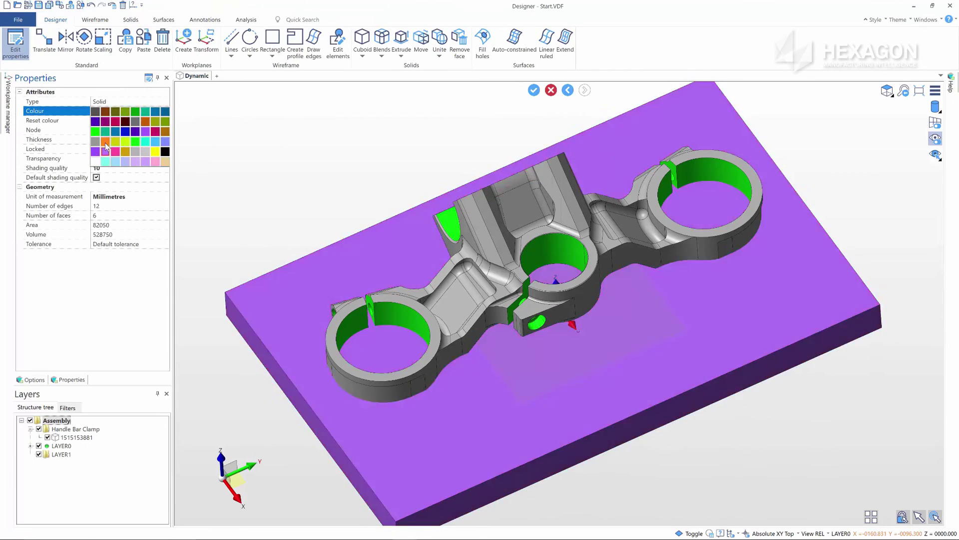
pyautogui.click(134, 135)
pyautogui.press('Escape')
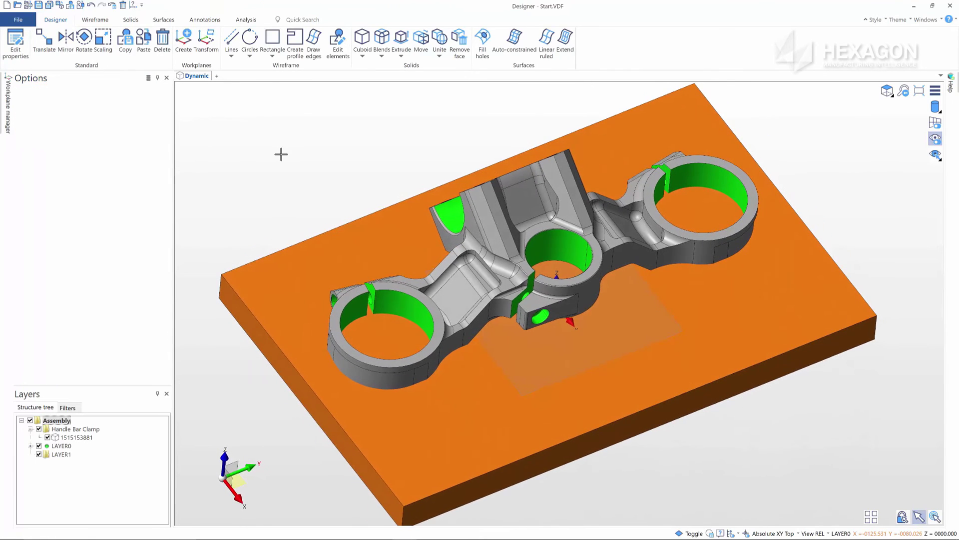
# Cut a cavity into the plate using the handlebar clamp as the shape
pyautogui.click(132, 20)
pyautogui.click(615, 42)
pyautogui.click(353, 247)
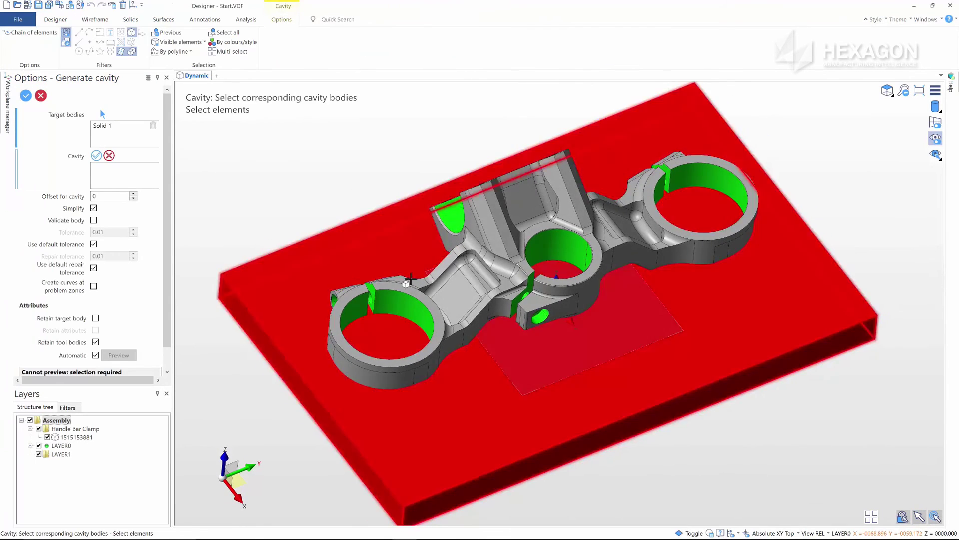
pyautogui.click(450, 247)
pyautogui.press('Return')
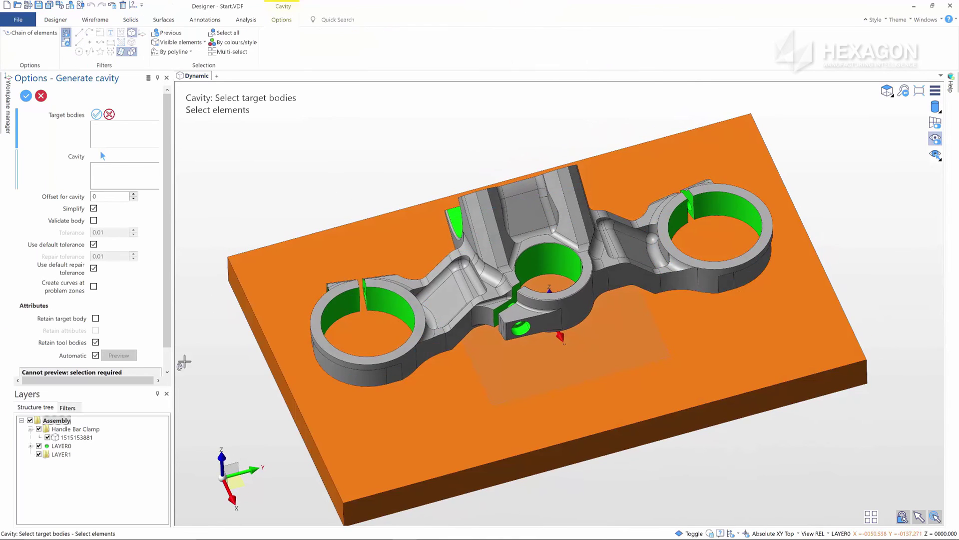
pyautogui.press('Escape')
pyautogui.scroll(5, 595, 108)
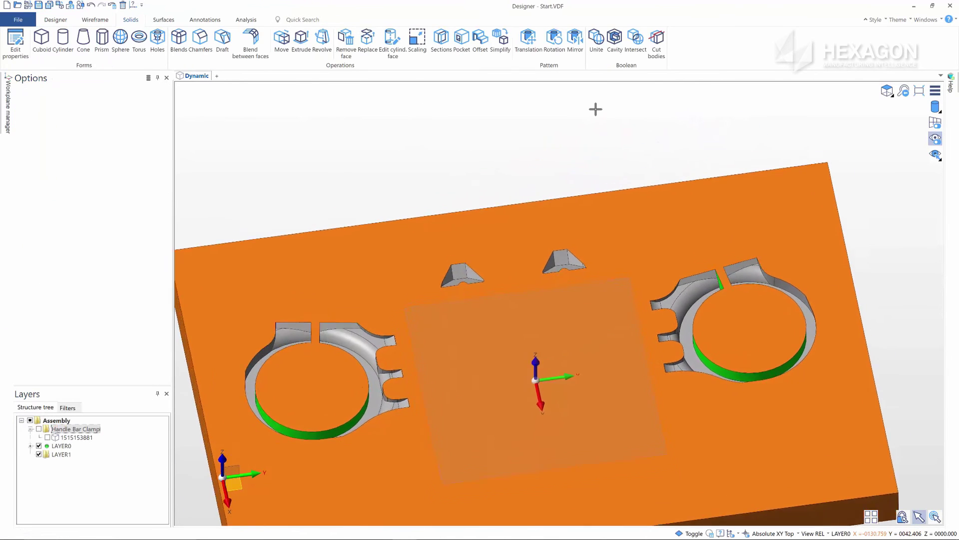
# Remove the selected faces from the cavity
pyautogui.click(351, 43)
pyautogui.scroll(2, 302, 246)
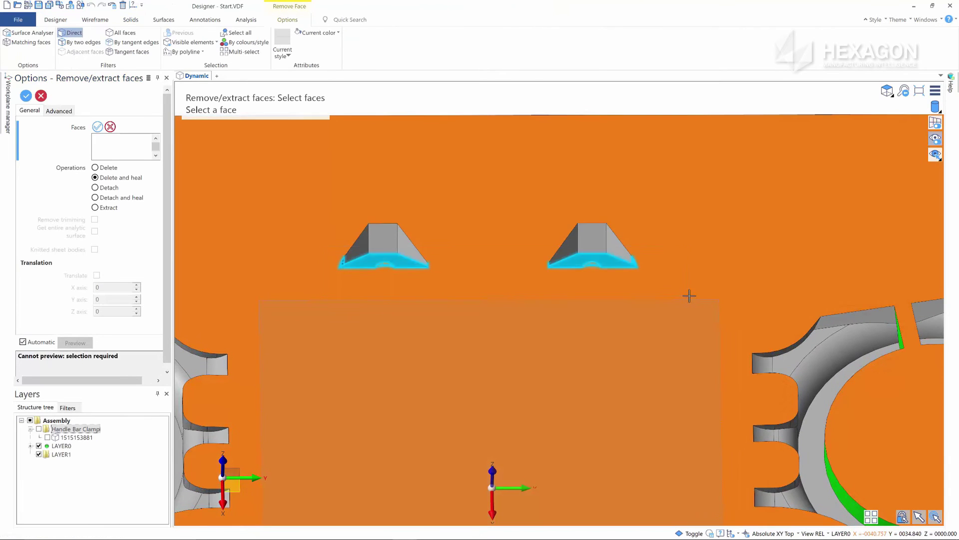
pyautogui.click(689, 296)
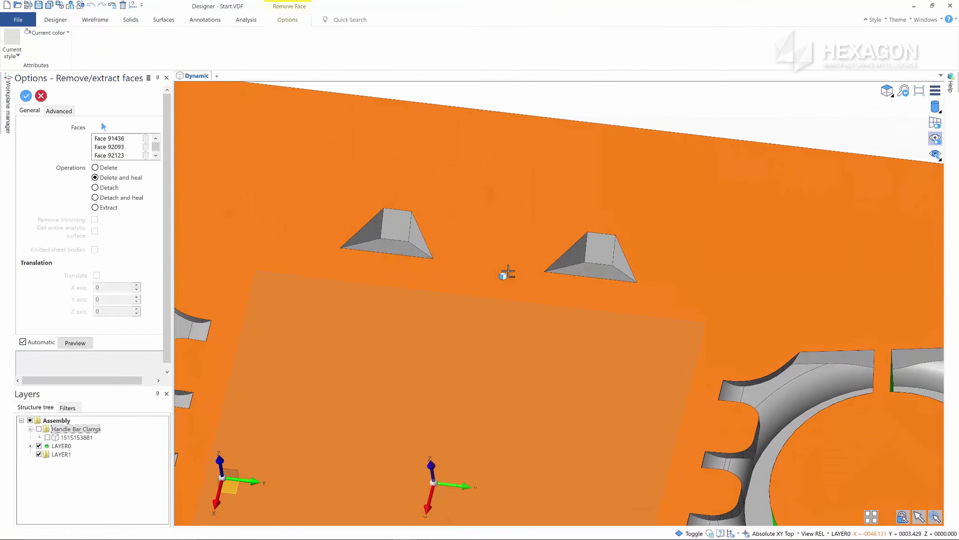
pyautogui.middleClick(508, 274)
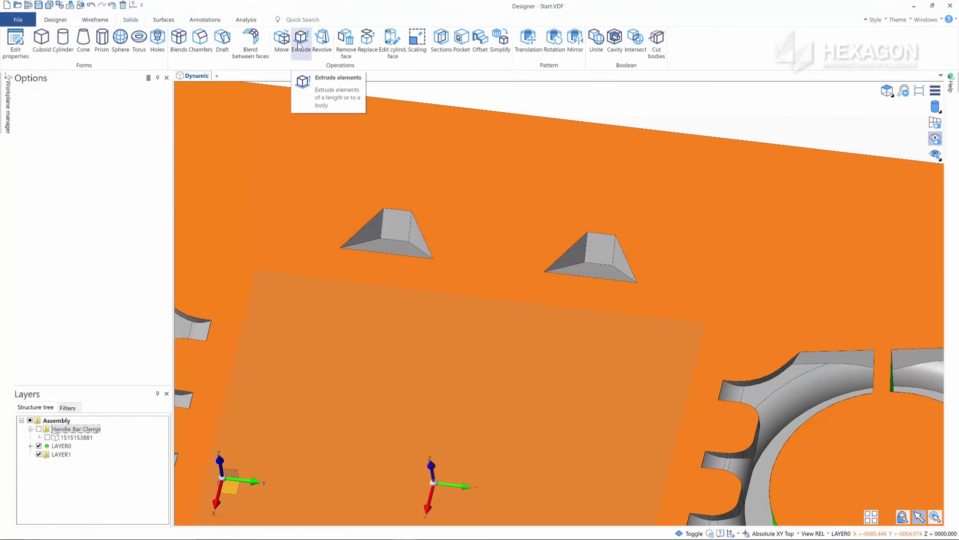
# Extrude the ridge end face 37.6 along its edge into one long ridge
pyautogui.click(300, 36)
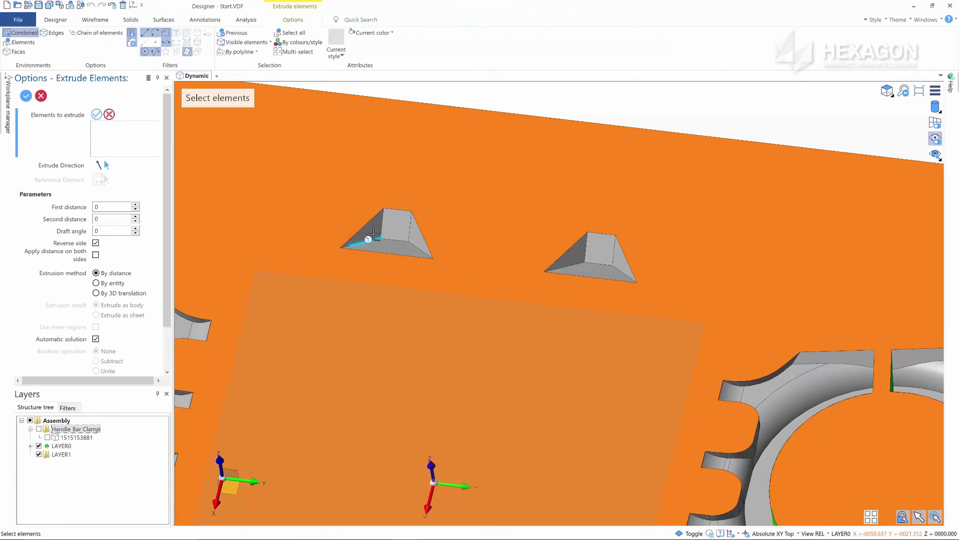
pyautogui.click(372, 227)
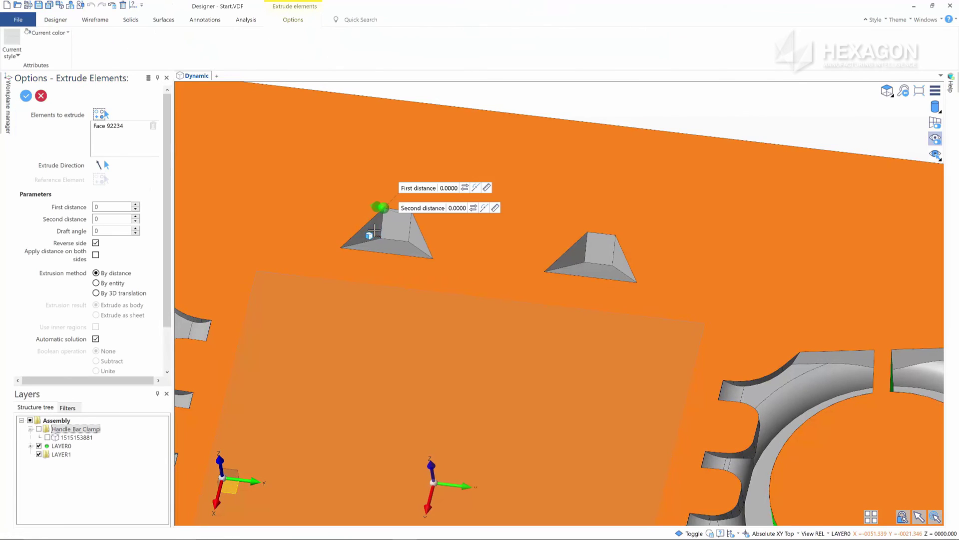
pyautogui.click(390, 258)
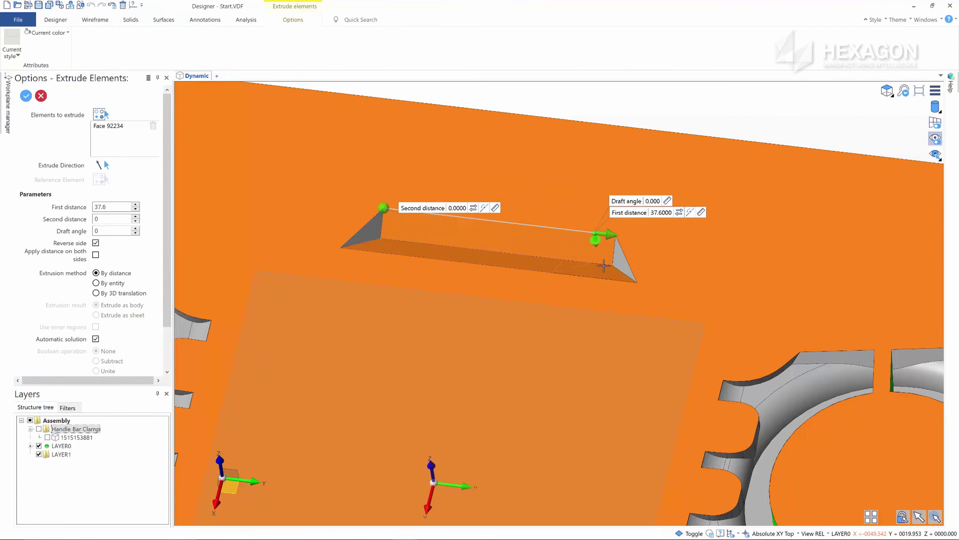
pyautogui.middleClick(604, 266)
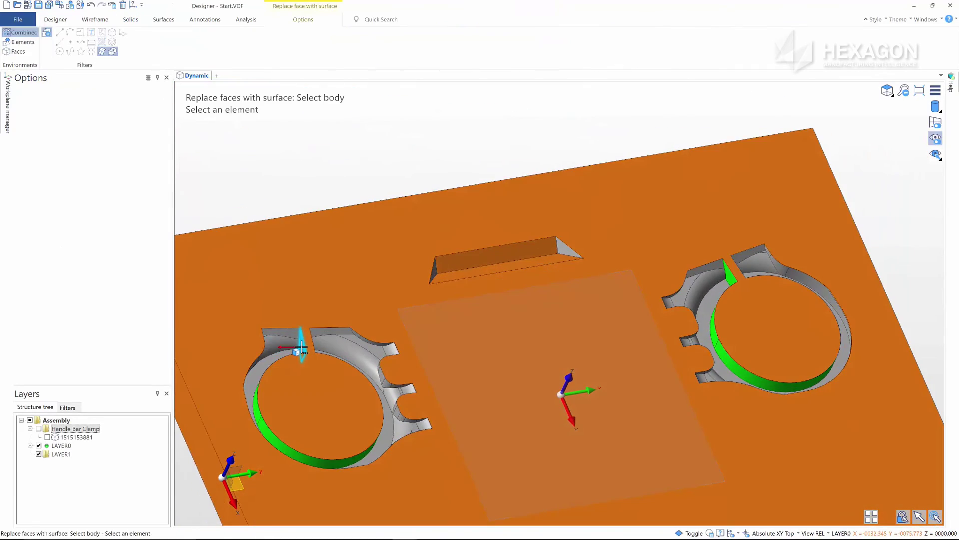
# Replace the right ring face and cut a slot box between the ring recesses
pyautogui.moveTo(308, 159)
pyautogui.mouseDown(button='middle')
pyautogui.moveTo(667, 359)
pyautogui.moveTo(667, 345)
pyautogui.mouseUp(button='middle')
pyautogui.click(668, 345)
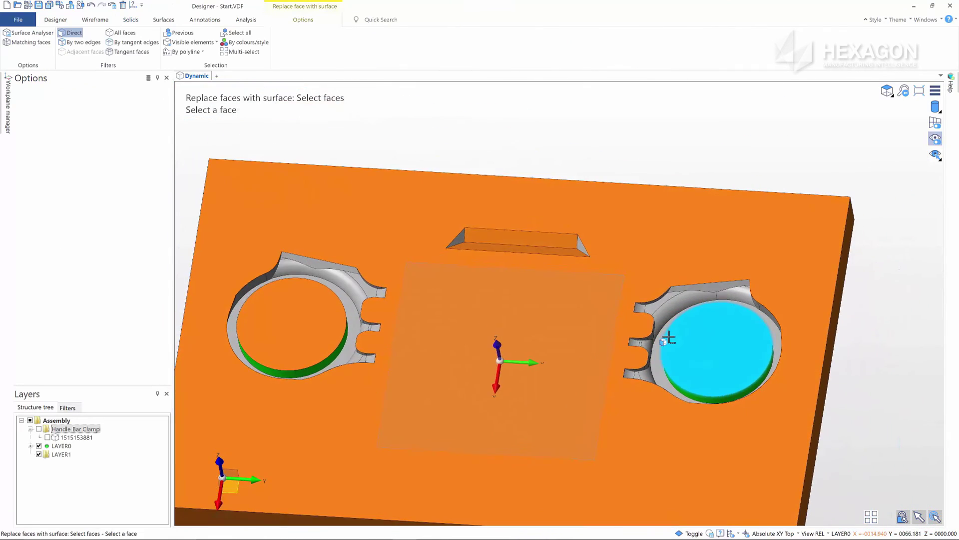
pyautogui.middleClick(668, 339)
pyautogui.click(388, 288)
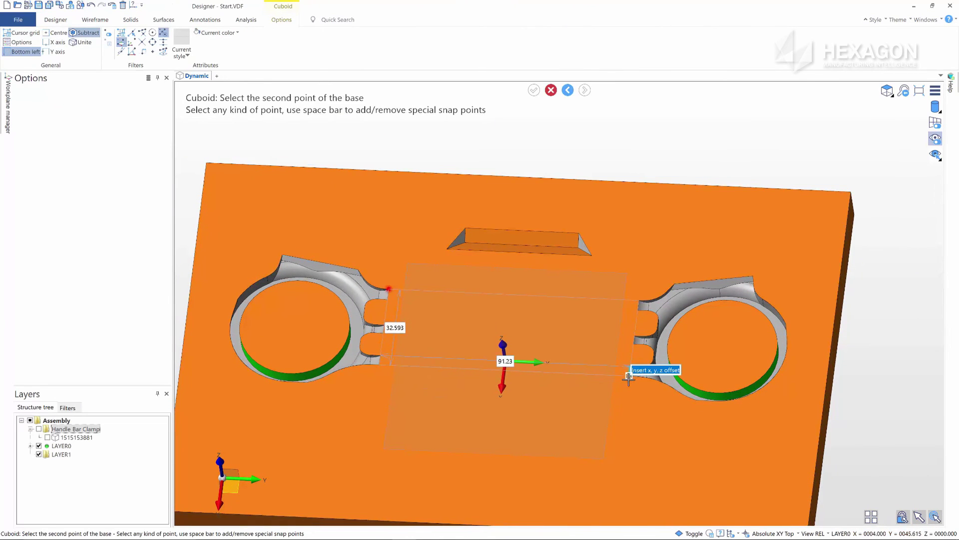
pyautogui.click(628, 376)
pyautogui.moveTo(628, 375); pyautogui.dragTo(450, 301, button='middle')
# Offset both ring walls by 1.5 with Move Faces for clearance
pyautogui.click(282, 37)
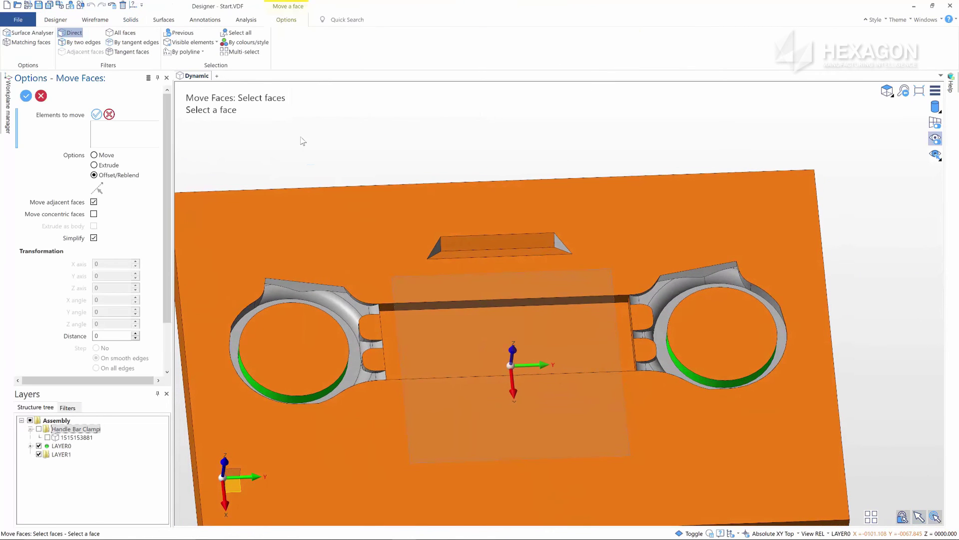
pyautogui.click(293, 349)
pyautogui.click(713, 338)
pyautogui.middleClick(713, 338)
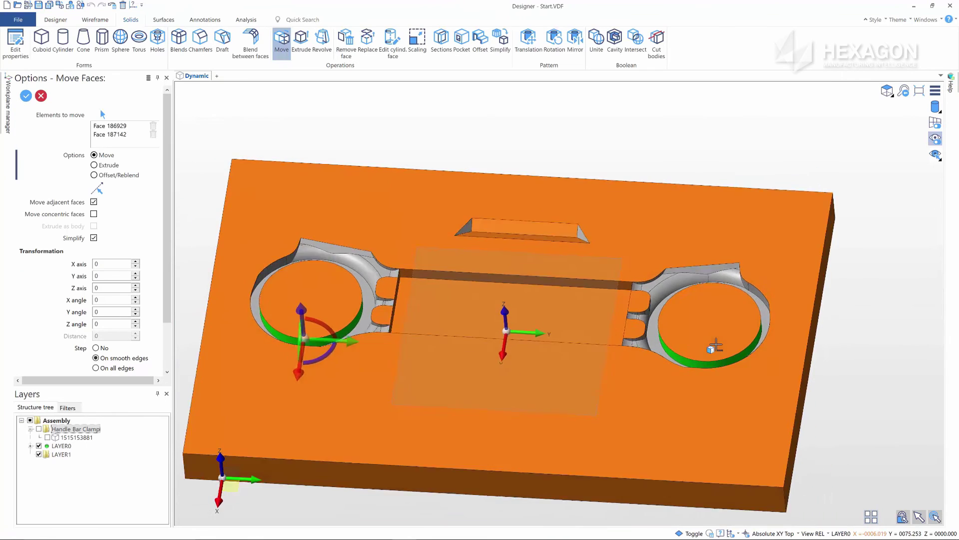
pyautogui.press('Return')
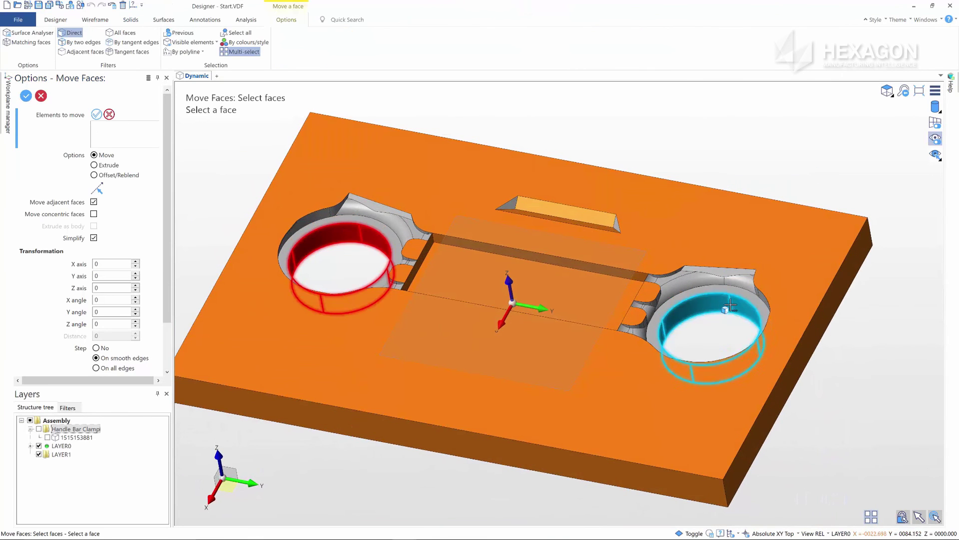
pyautogui.click(391, 211)
pyautogui.write('1')
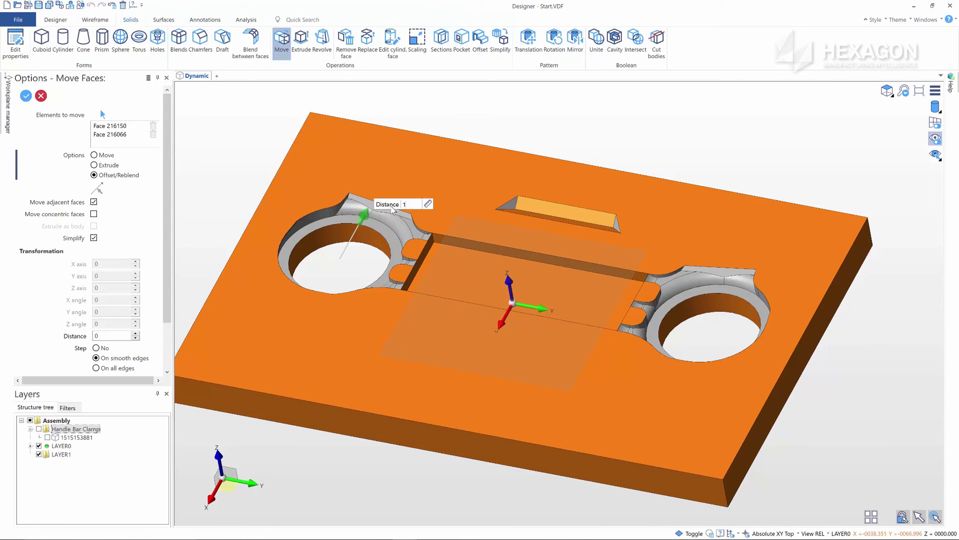
pyautogui.write('.5')
pyautogui.press('Return')
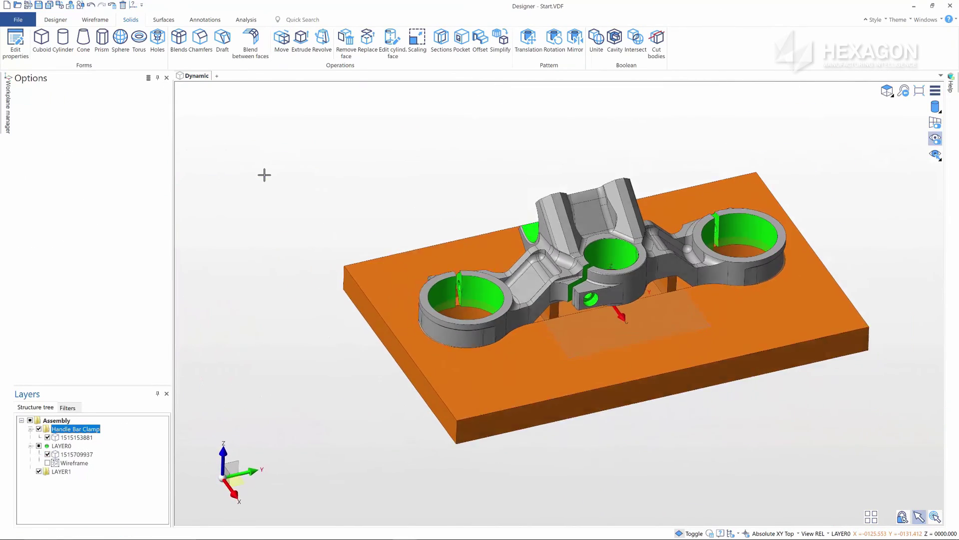
# Merge Clamp.VDF and place the strap clamp beside the part
pyautogui.click(17, 19)
pyautogui.click(19, 48)
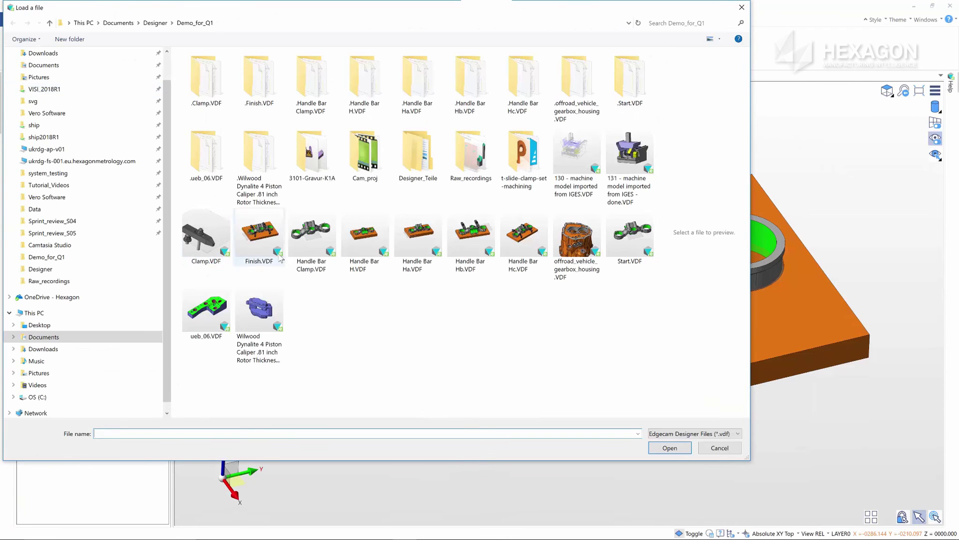
pyautogui.click(206, 237)
pyautogui.click(670, 447)
pyautogui.click(435, 324)
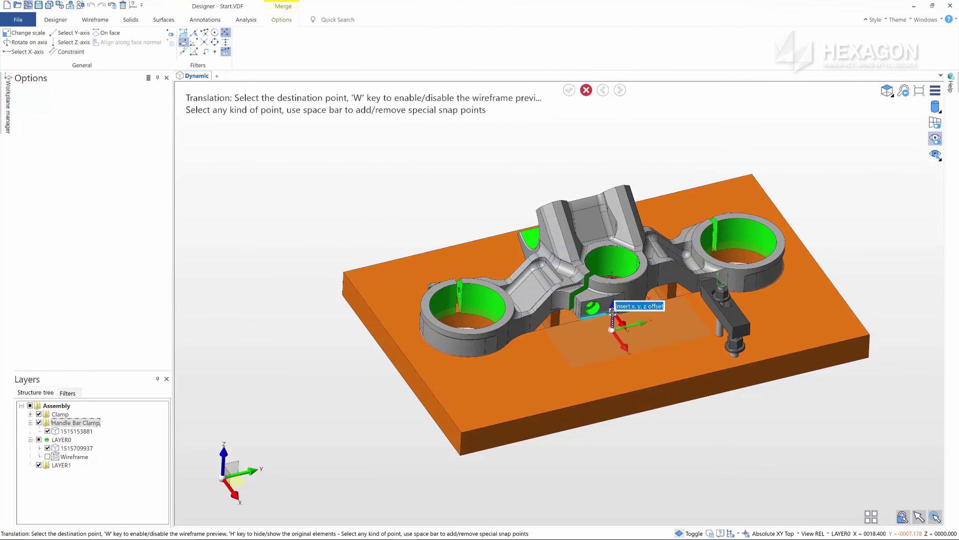
pyautogui.click(612, 318)
# Move the strap clamps into position with an incremental translation from top view
pyautogui.moveTo(611, 318)
pyautogui.mouseDown(button='middle')
pyautogui.moveTo(876, 406)
pyautogui.moveTo(876, 387)
pyautogui.mouseUp(button='middle')
pyautogui.click(735, 253)
pyautogui.click(817, 321)
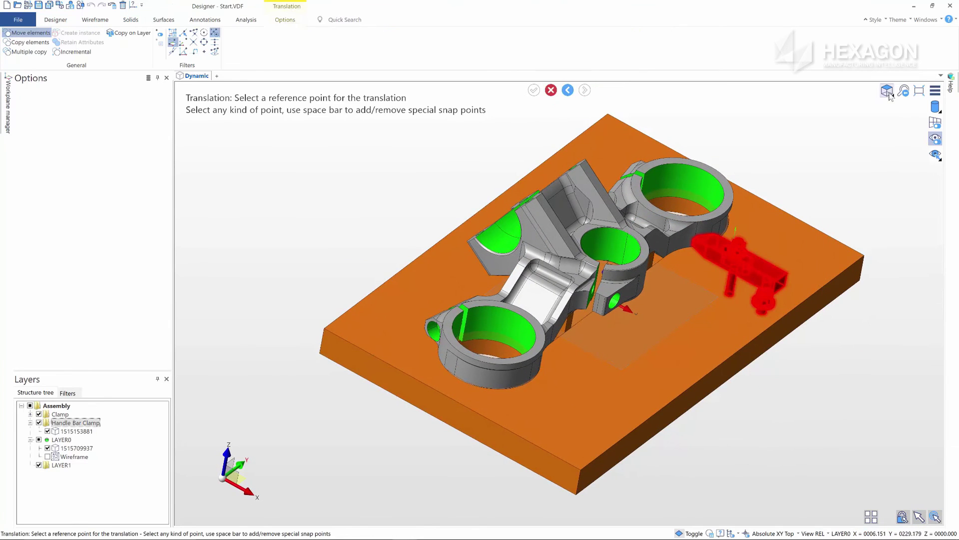
pyautogui.click(887, 91)
pyautogui.scroll(2, 835, 120)
pyautogui.click(610, 232)
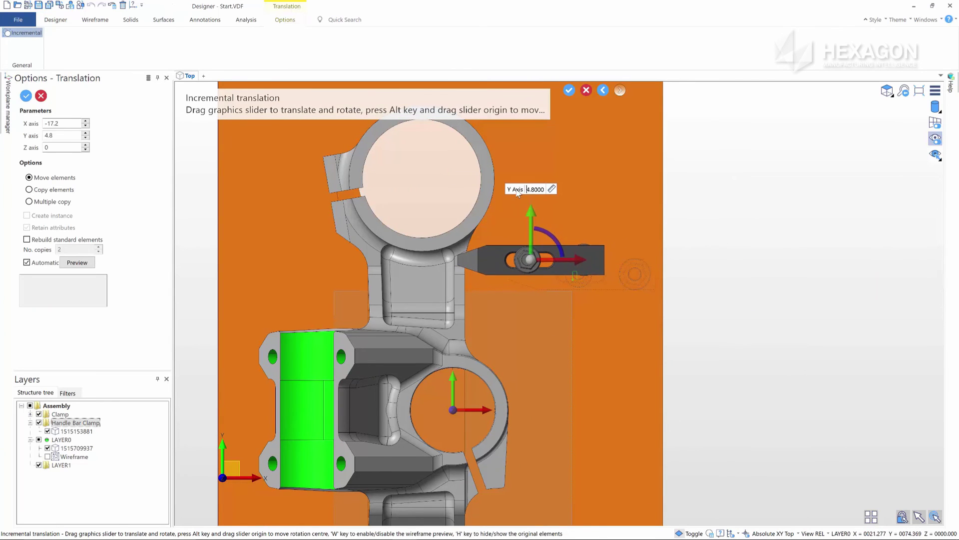
pyautogui.press('Return')
pyautogui.moveTo(733, 215)
pyautogui.mouseDown(button='middle')
pyautogui.moveTo(589, 290)
pyautogui.moveTo(568, 246)
pyautogui.moveTo(512, 197)
pyautogui.mouseUp(button='middle')
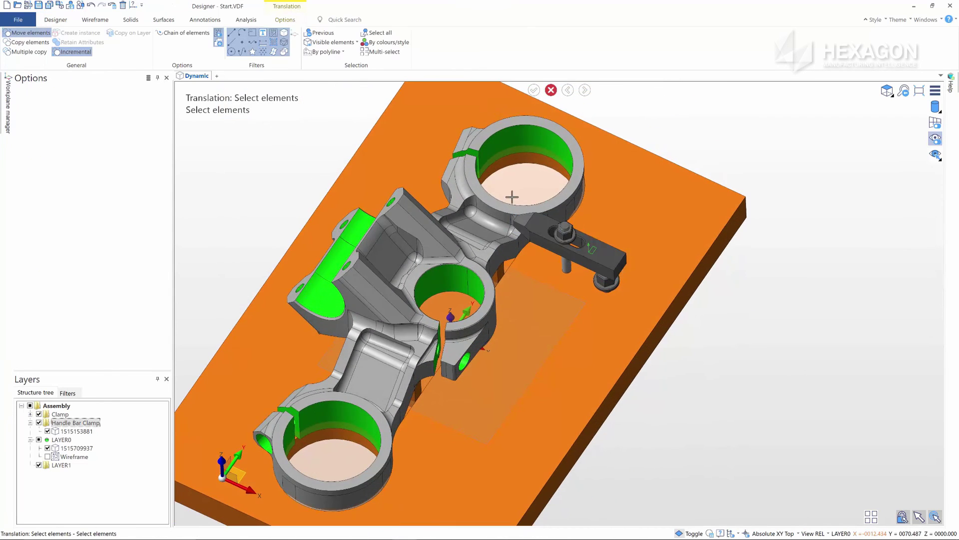
pyautogui.press('Escape')
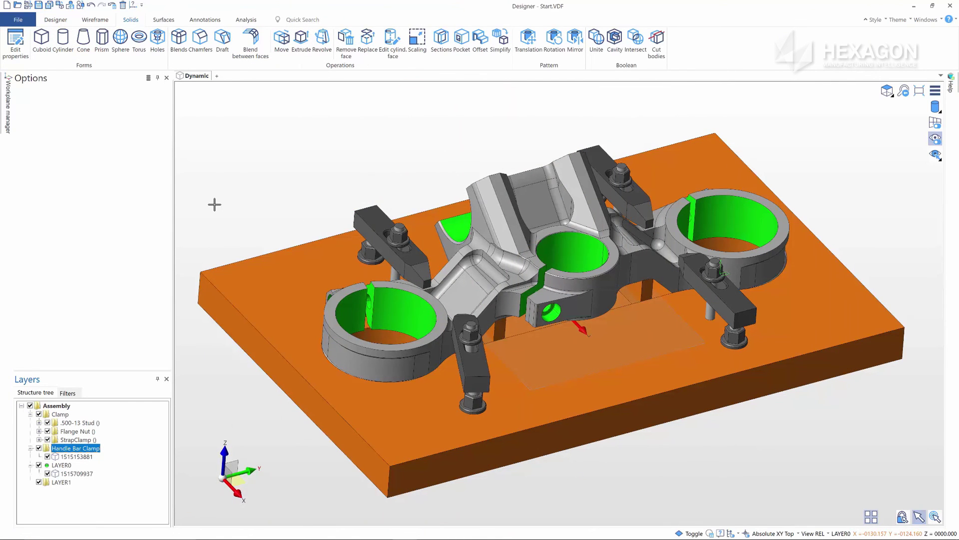